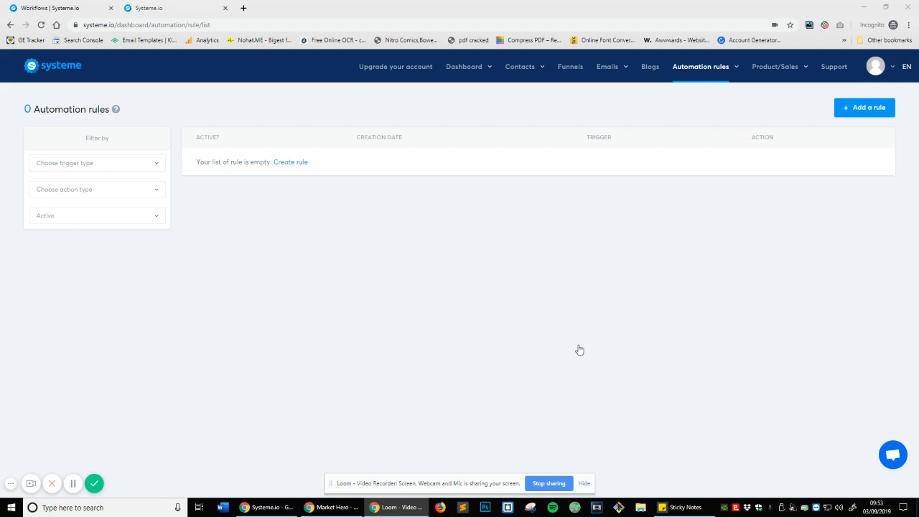
- Start creating a new automation rule from the empty rules list
left_click(691, 92)
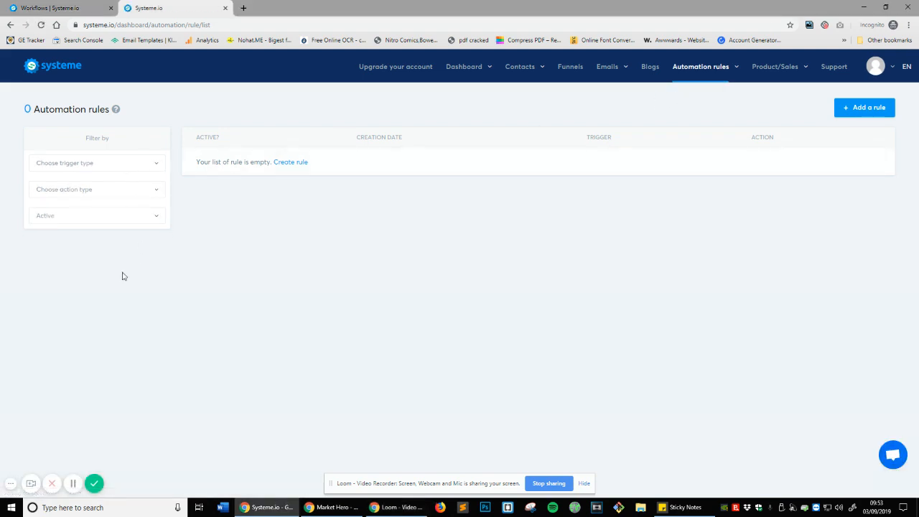
left_click(111, 165)
left_click(306, 305)
left_click(299, 165)
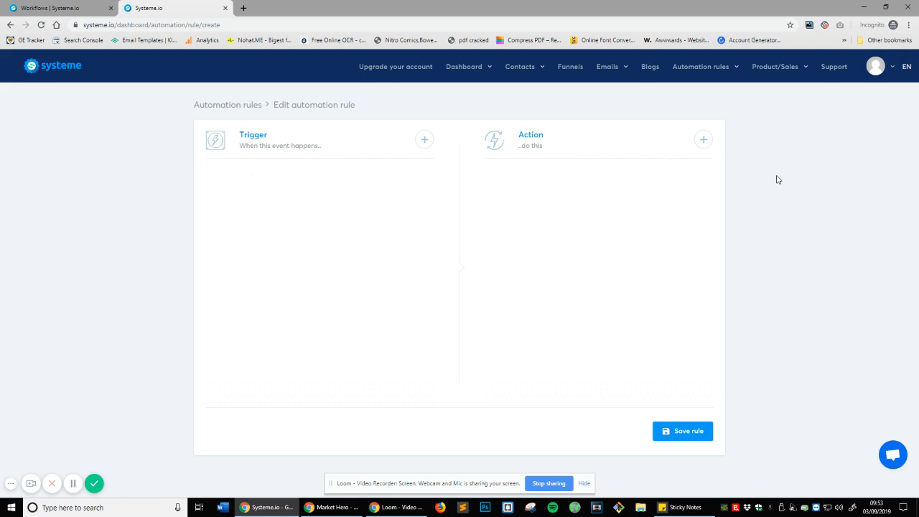
- Open the trigger choices for the new rule and examine the full list from Tag added to Page visited
left_click(424, 138)
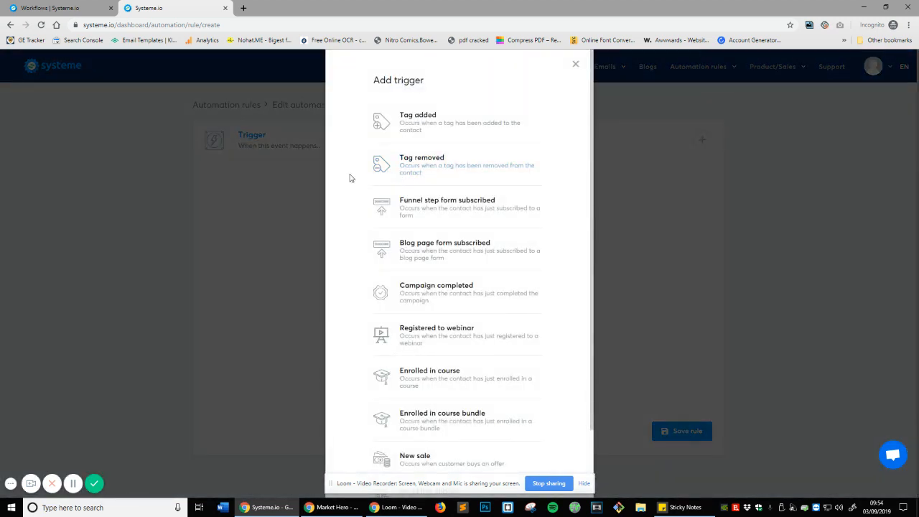
scroll(462, 223, "down", 1)
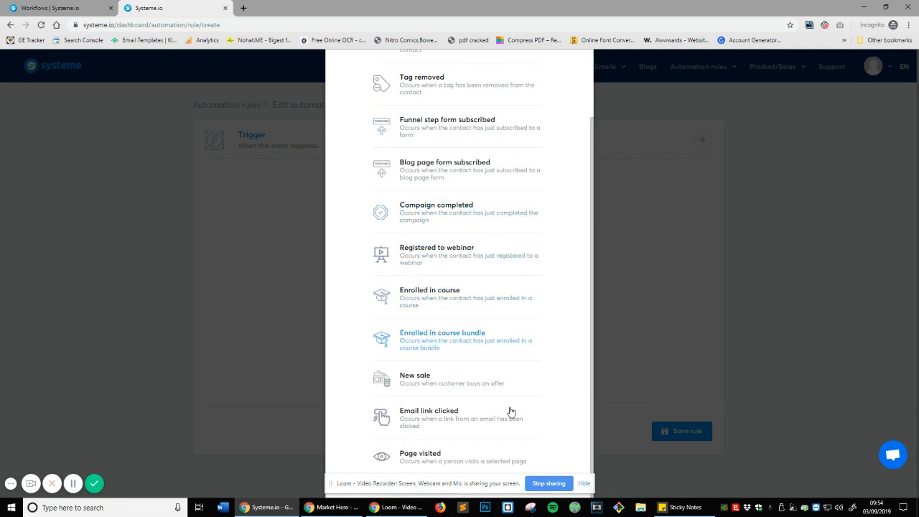
scroll(473, 230, "up", 1)
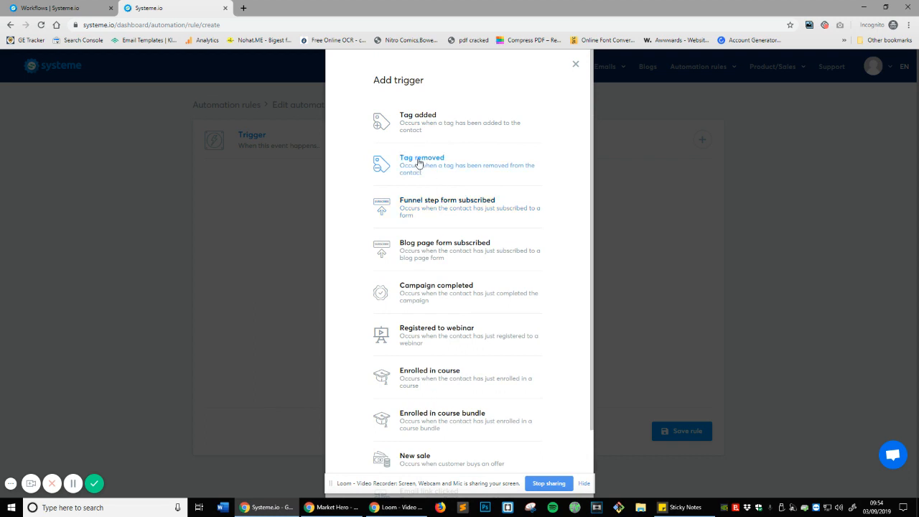
scroll(490, 177, "down", 1)
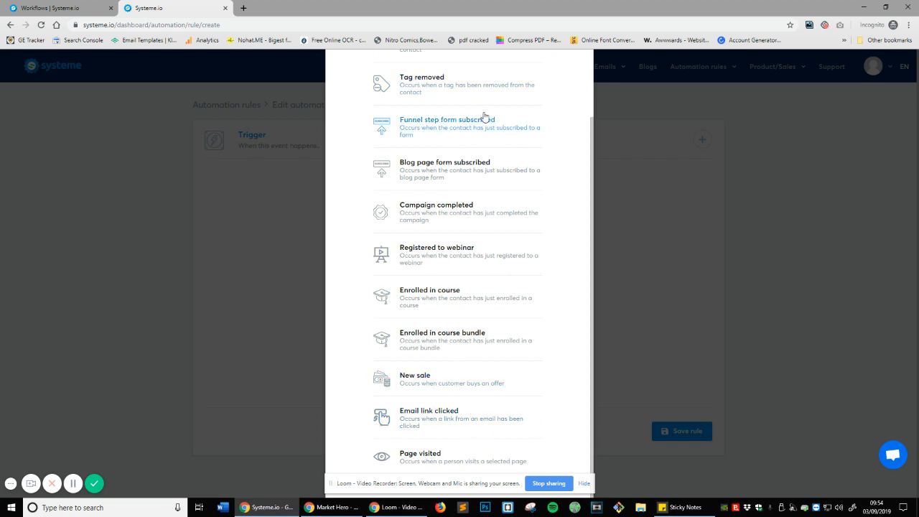
scroll(438, 327, "up", 2)
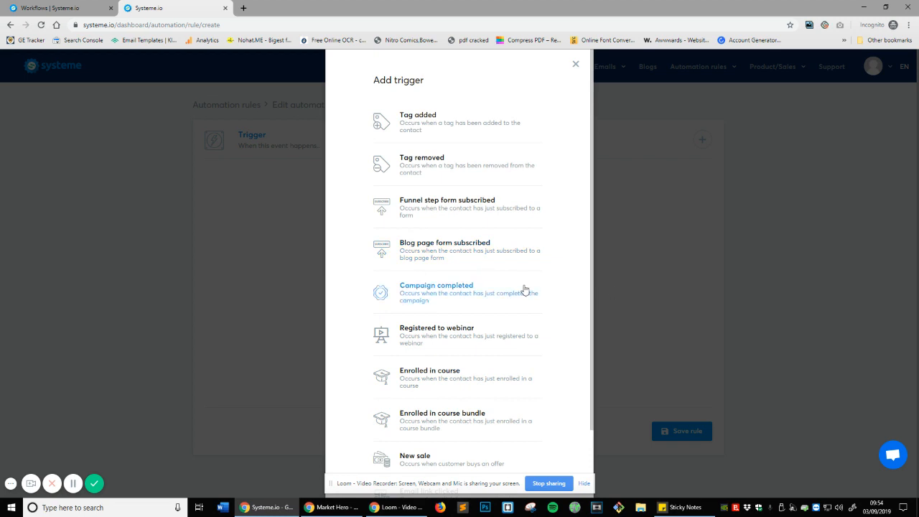
scroll(502, 302, "down", 2)
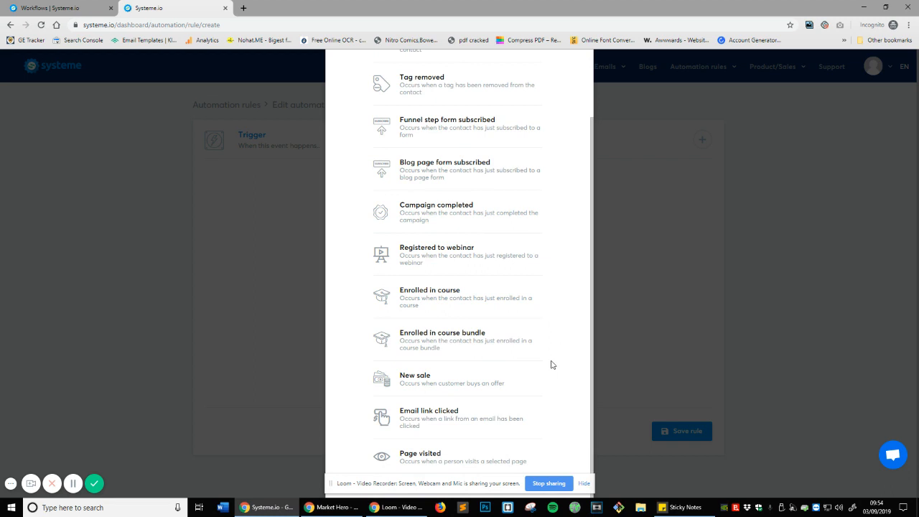
scroll(551, 365, "up", 3)
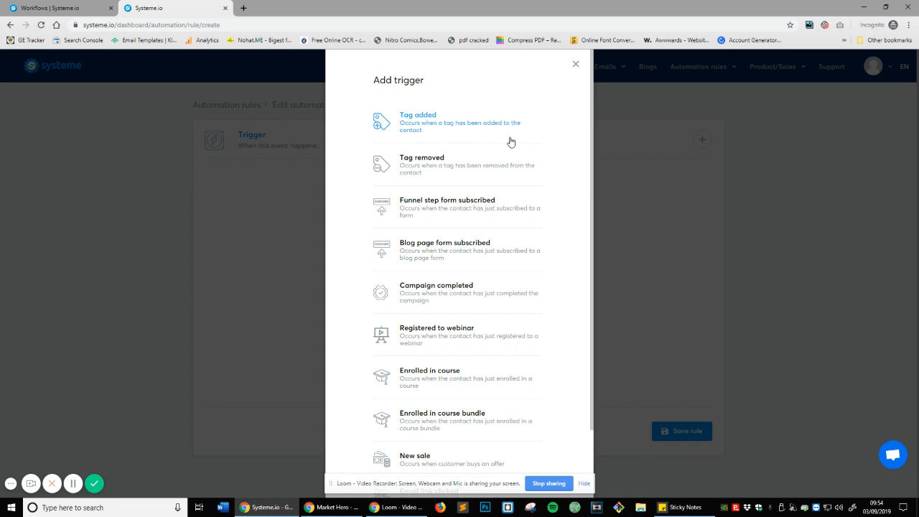
scroll(503, 151, "down", 2)
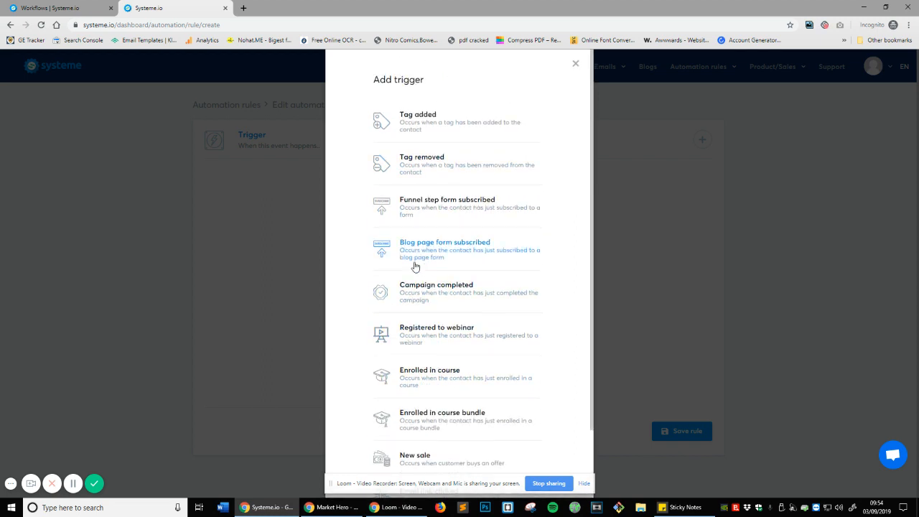
scroll(413, 267, "down", 1)
scroll(413, 266, "up", 2)
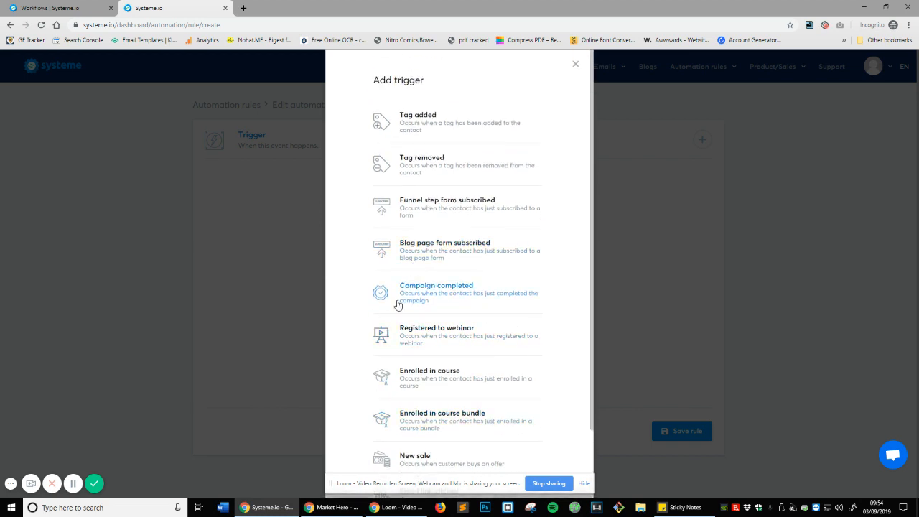
- Add a Tag added trigger to the rule and set its tag to Subscriber
left_click(453, 137)
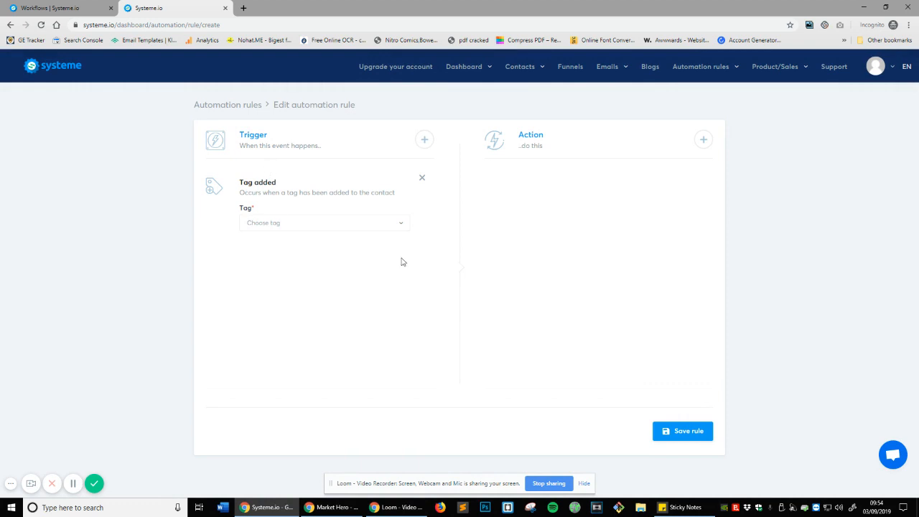
left_click_drag(241, 192, 402, 195)
left_click(399, 219)
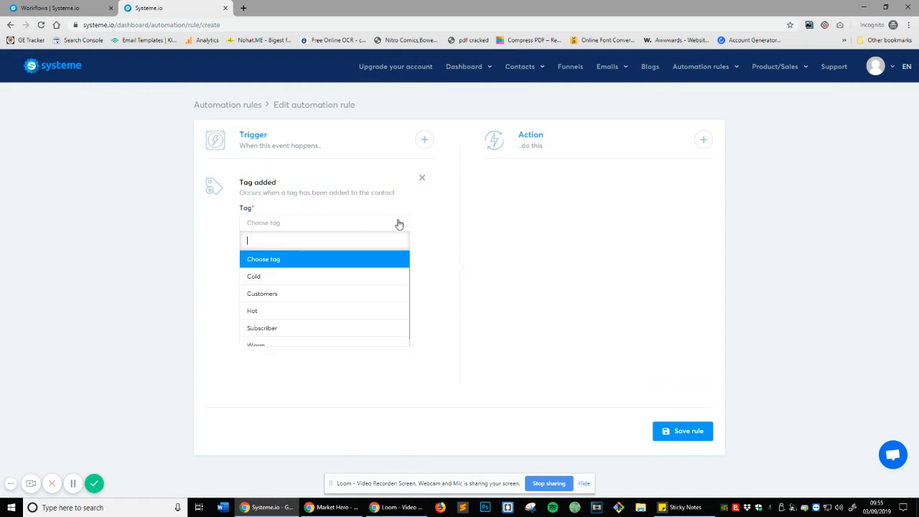
left_click(352, 321)
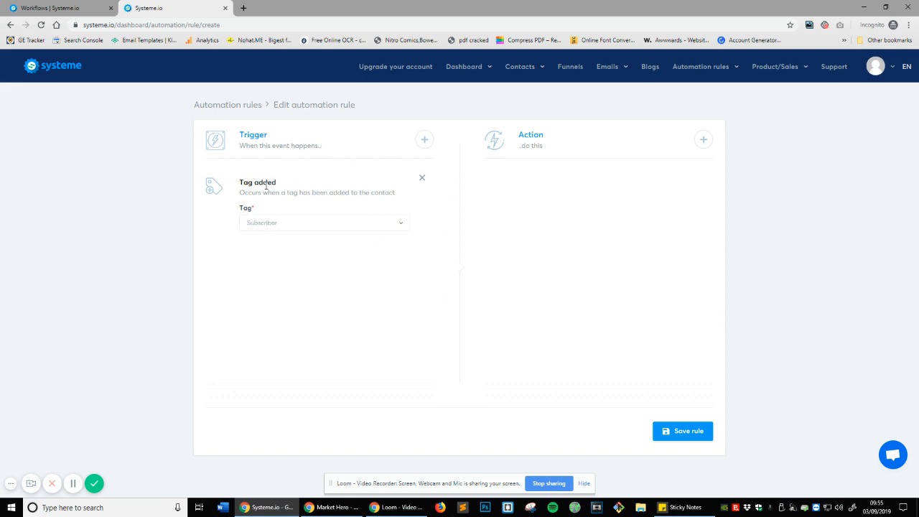
left_click_drag(264, 183, 272, 192)
left_click(321, 196)
left_click_drag(267, 189, 350, 193)
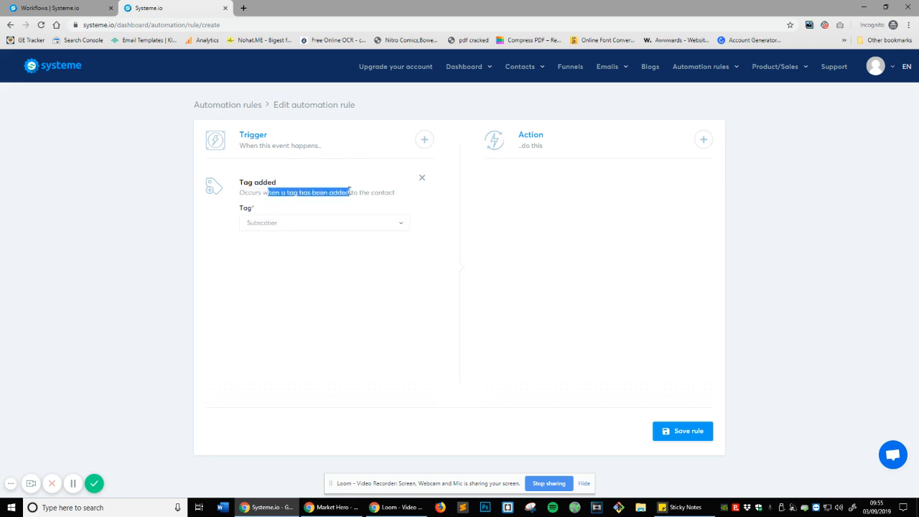
left_click(560, 250)
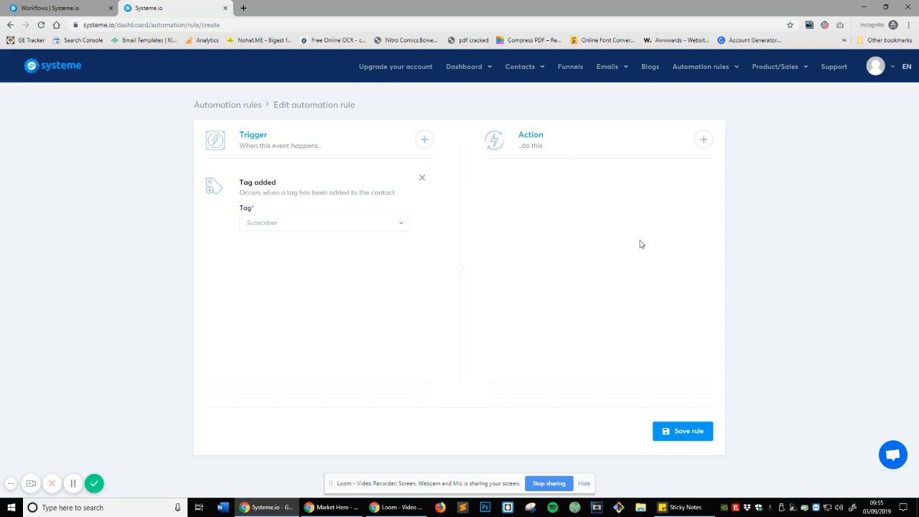
- Add a Subscribe to campaign action to the rule and open its list of campaigns
left_click(704, 140)
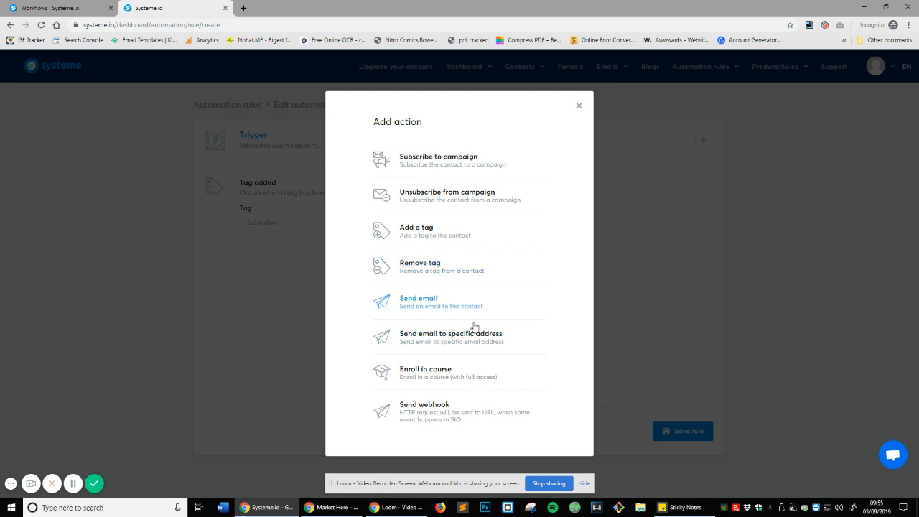
left_click(443, 156)
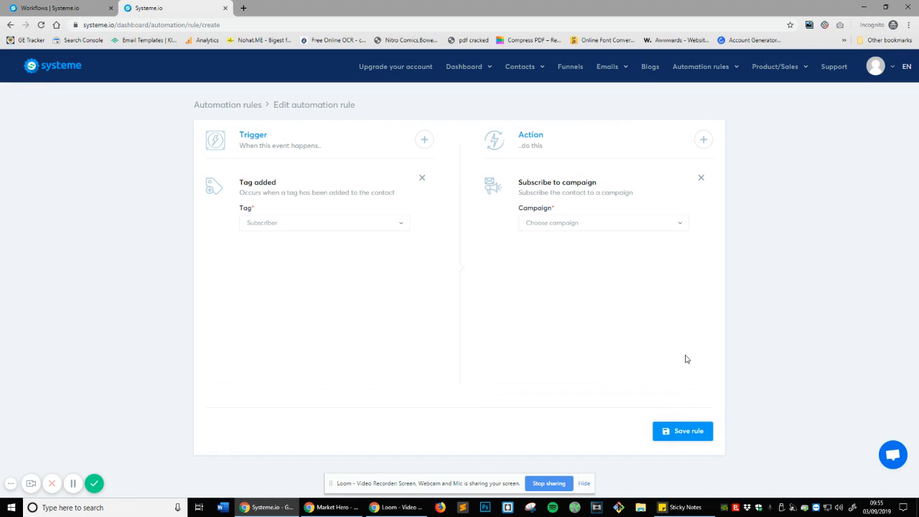
left_click(571, 230)
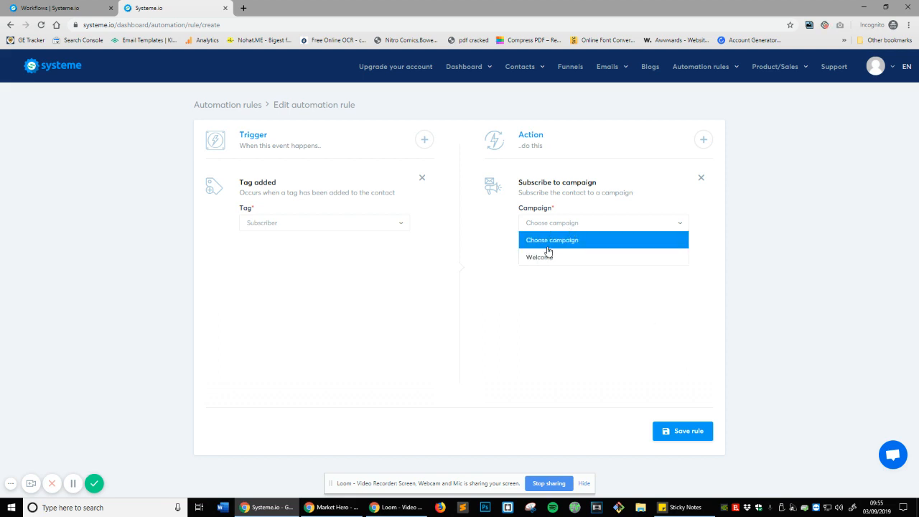
left_click(496, 275)
left_click(566, 230)
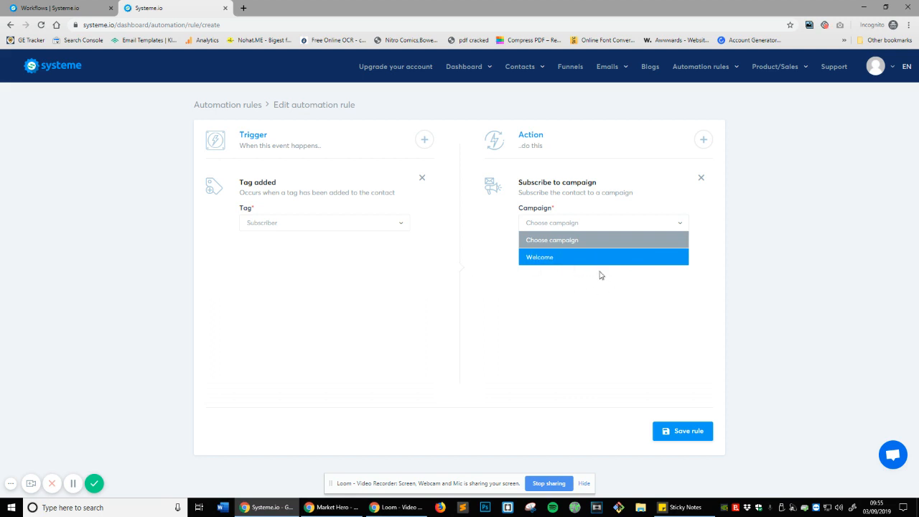
- Open the email Campaigns page in a new browser tab and examine the Welcome campaign's description
mouse_move(630, 71)
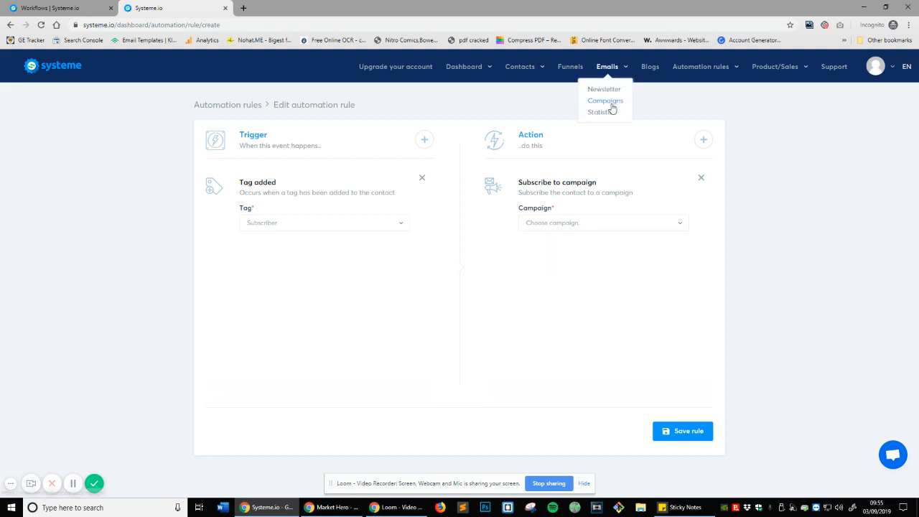
right_click(611, 108)
left_click(626, 111)
left_click(301, 4)
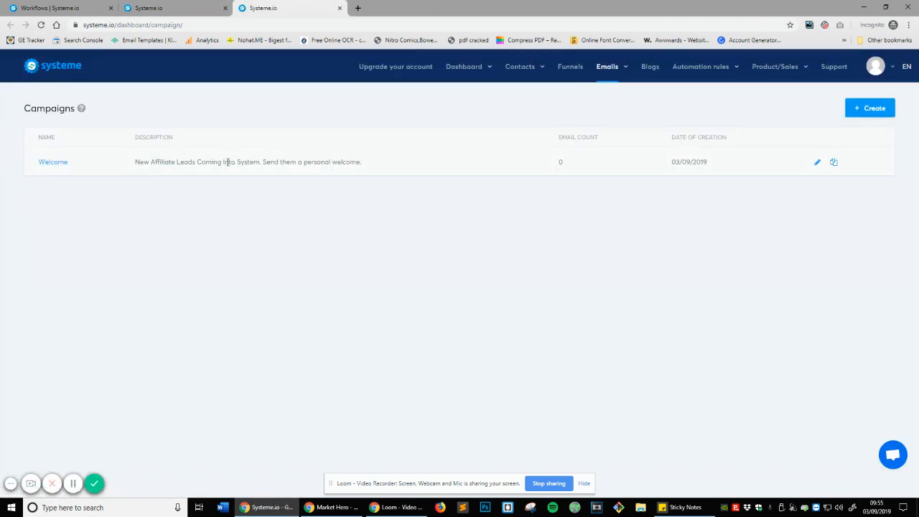
left_click_drag(136, 161, 390, 162)
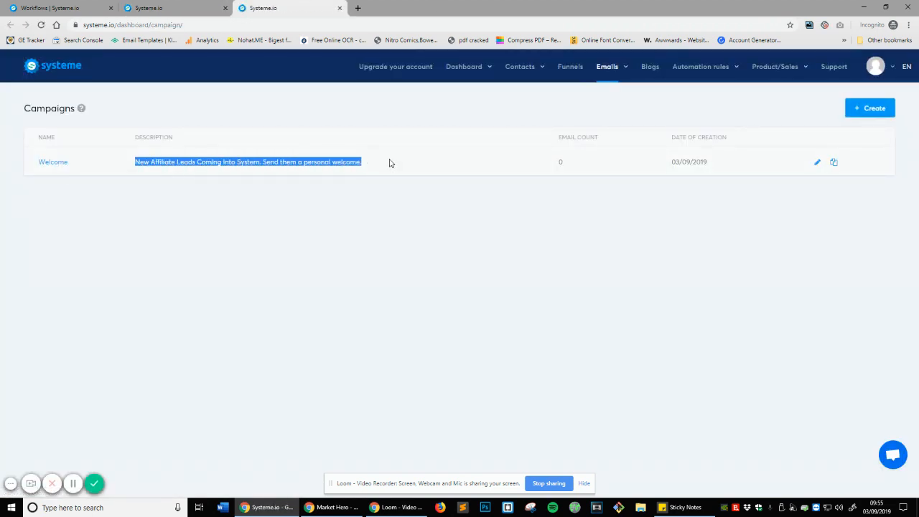
left_click(415, 198)
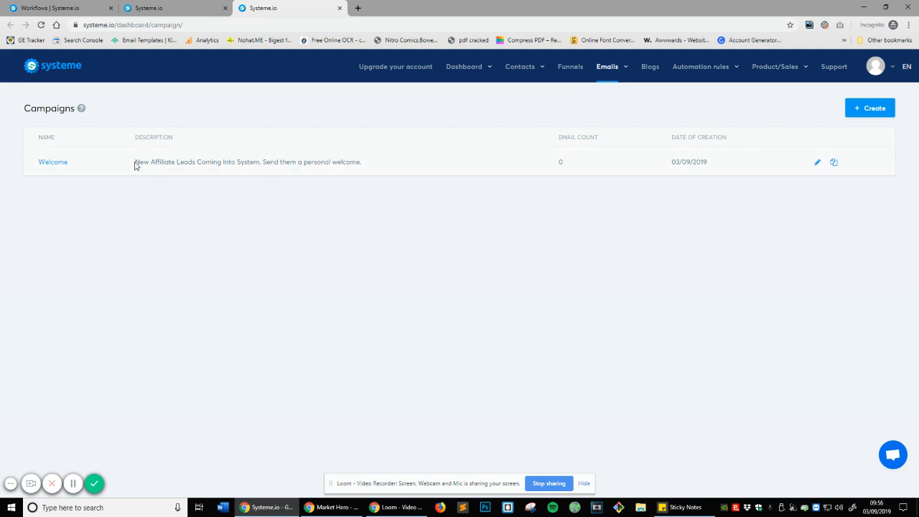
left_click_drag(136, 162, 206, 162)
left_click(220, 162)
left_click_drag(265, 161, 390, 161)
left_click(394, 181)
- Return to the automation rule and set the Subscribe to campaign action's campaign to Welcome
left_click(165, 8)
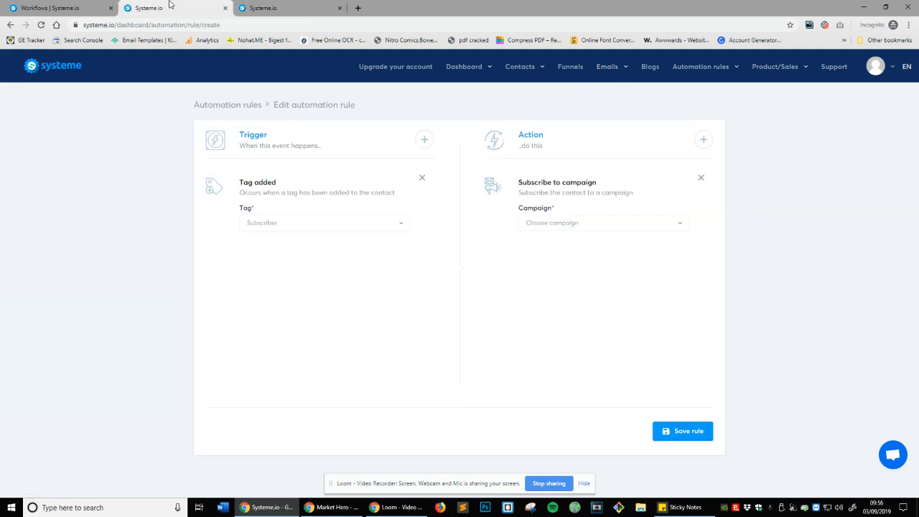
left_click(605, 221)
left_click(596, 256)
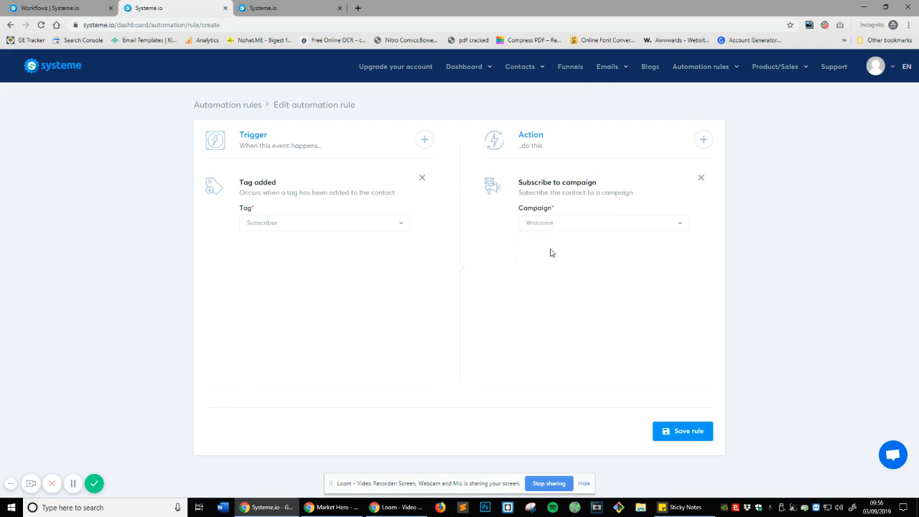
- Check the campaigns list once more and save the automation rule
left_click(288, 8)
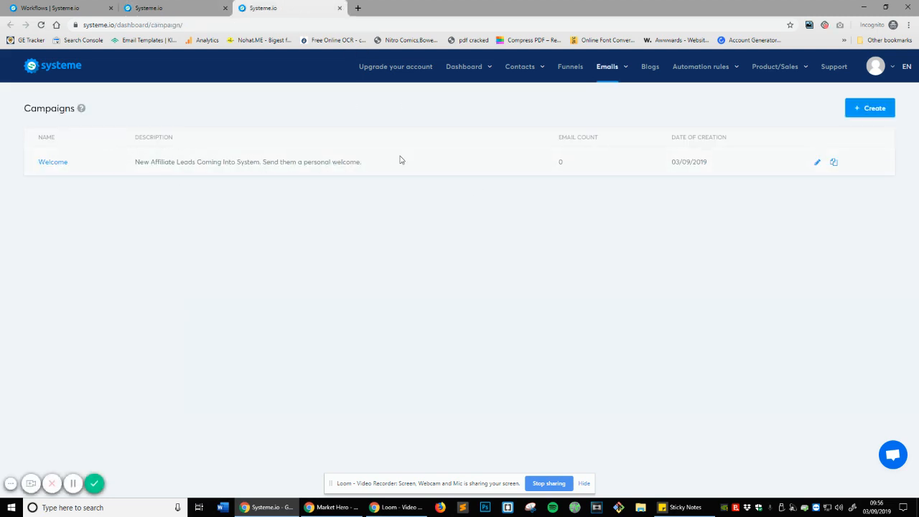
left_click(159, 6)
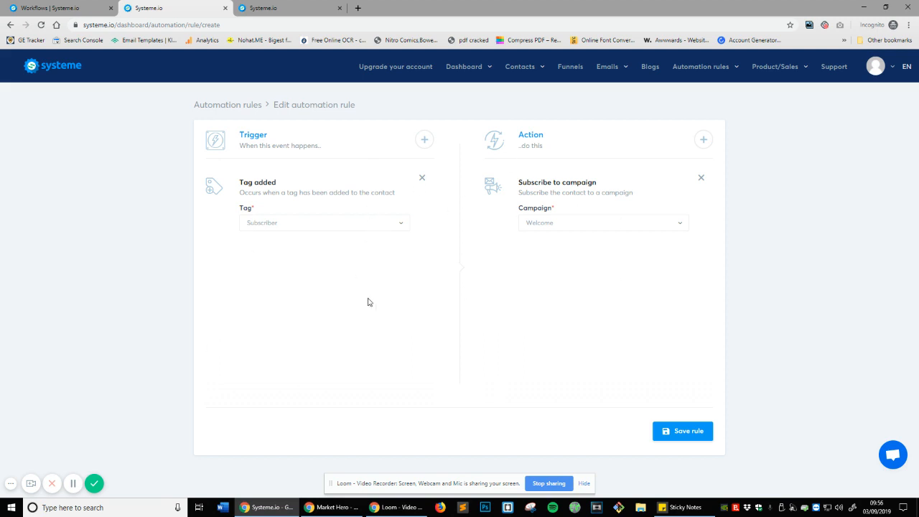
left_click_drag(240, 147, 360, 159)
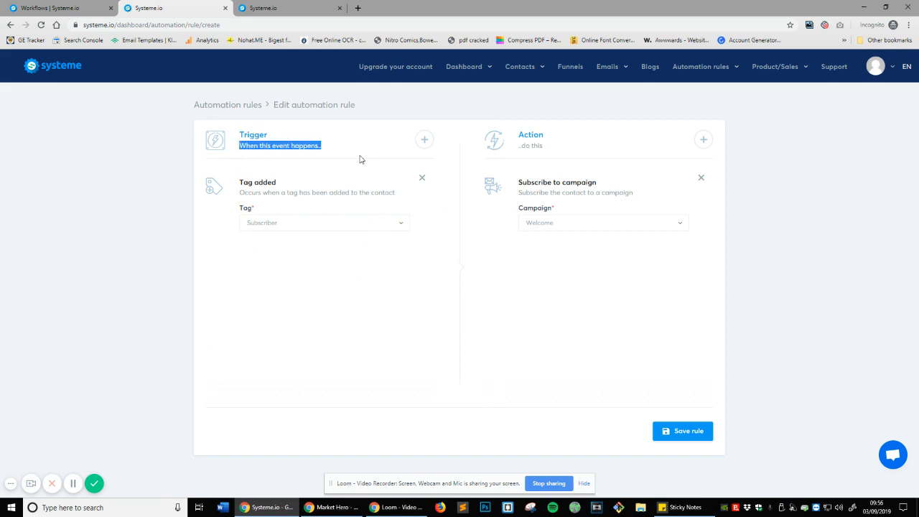
left_click_drag(518, 146, 567, 157)
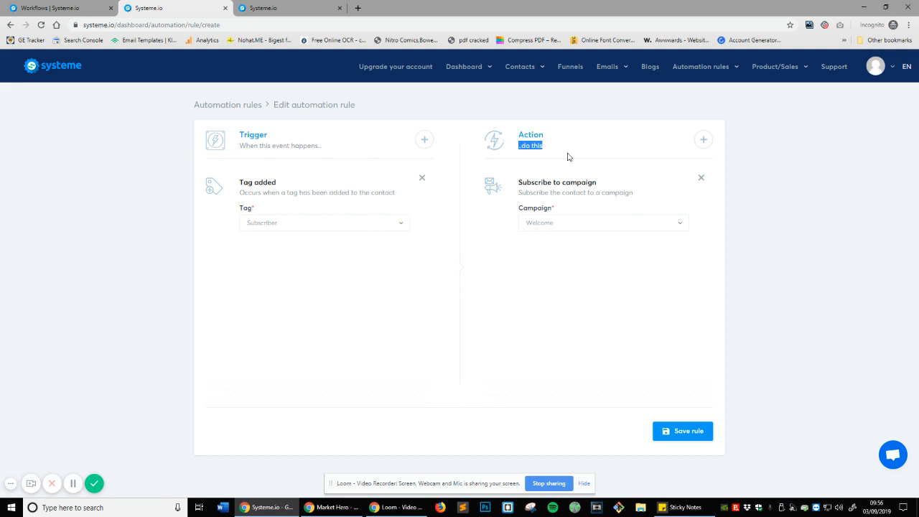
left_click(697, 429)
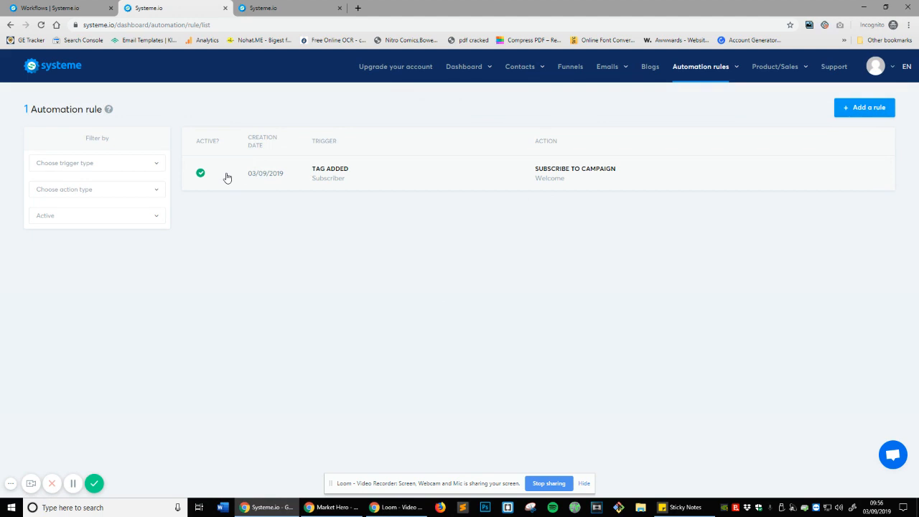
- Go to the automation Workflows and create a new workflow named "Welcome Workflow"
mouse_move(699, 80)
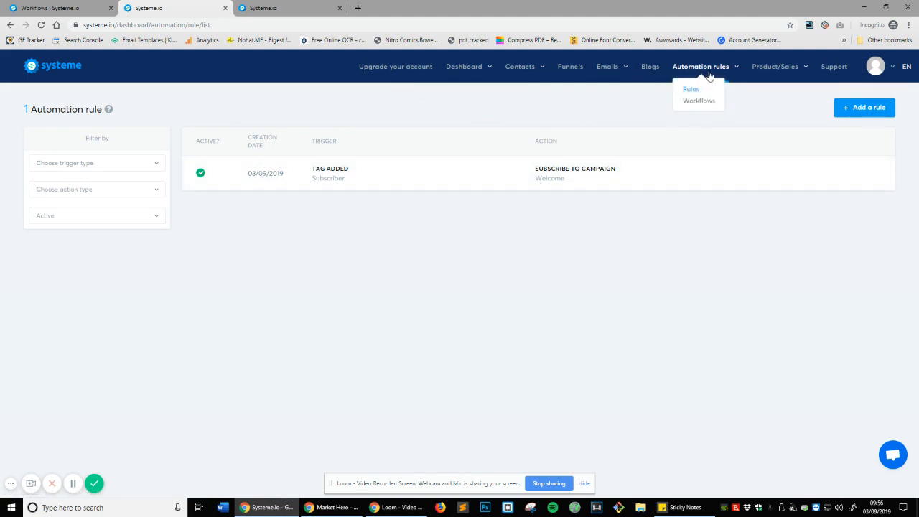
left_click(707, 102)
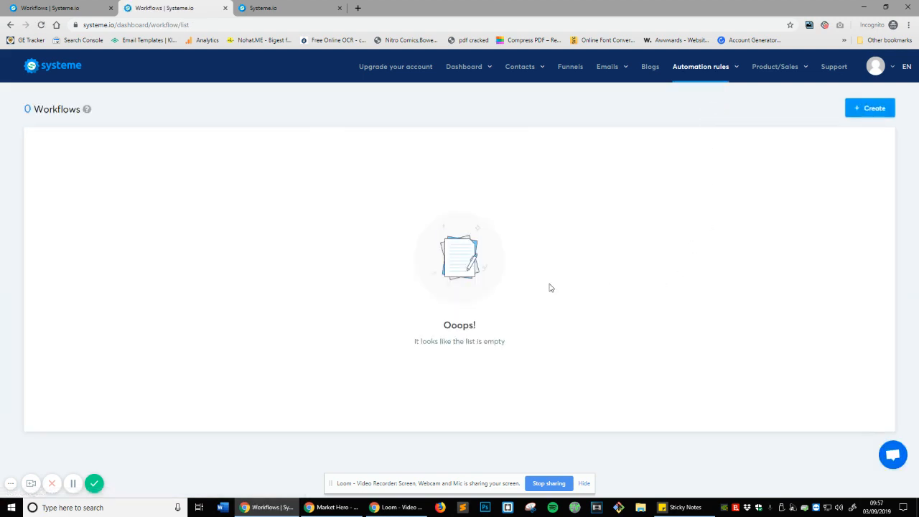
left_click(848, 111)
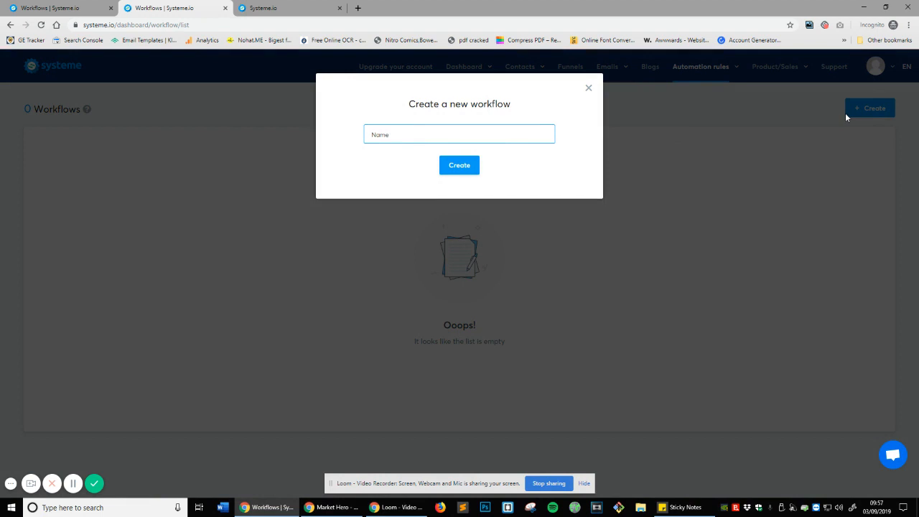
type("Welcome Workflow")
left_click(467, 172)
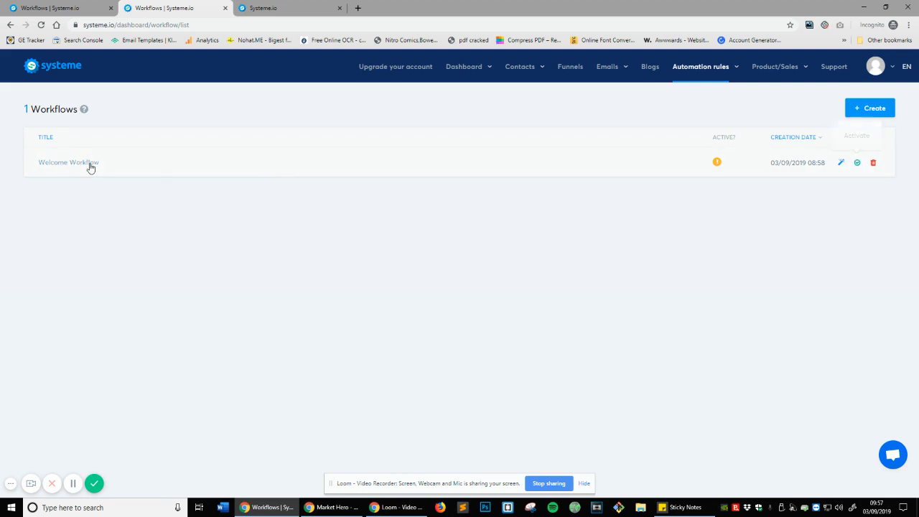
- Open the Welcome Workflow in the workflow builder and create a Tag added trigger for the Subscriber tag
left_click(841, 165)
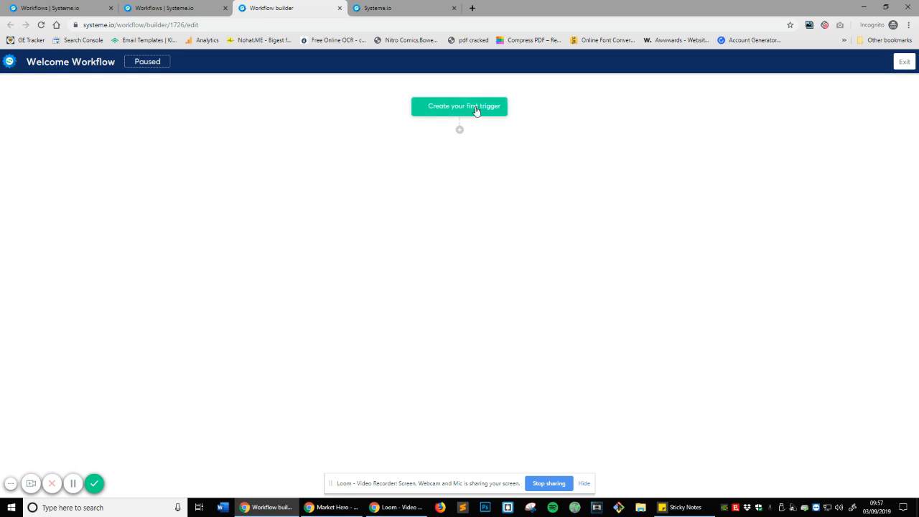
left_click(453, 109)
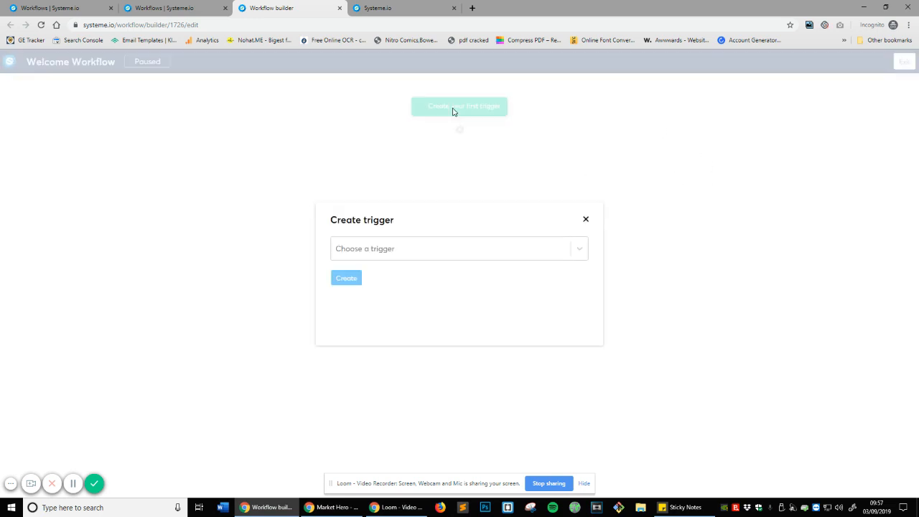
left_click(491, 256)
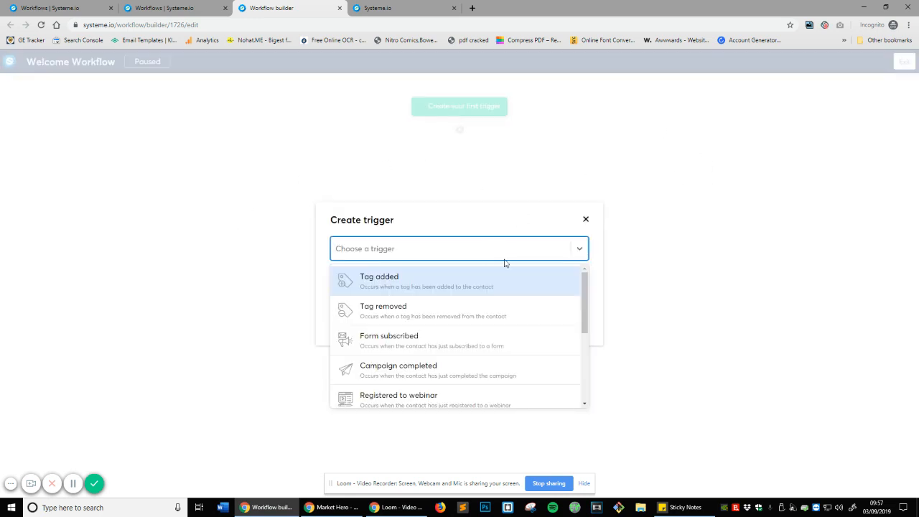
scroll(507, 280, "down", 3)
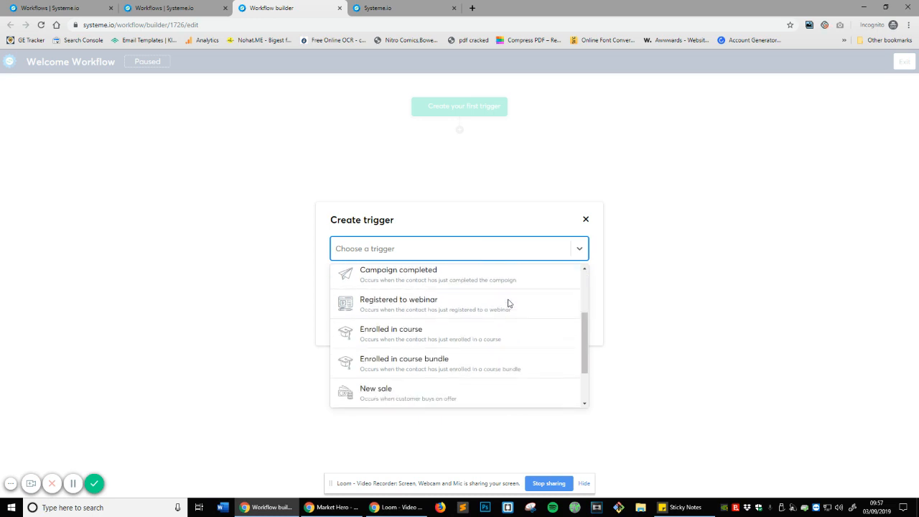
scroll(492, 352, "up", 3)
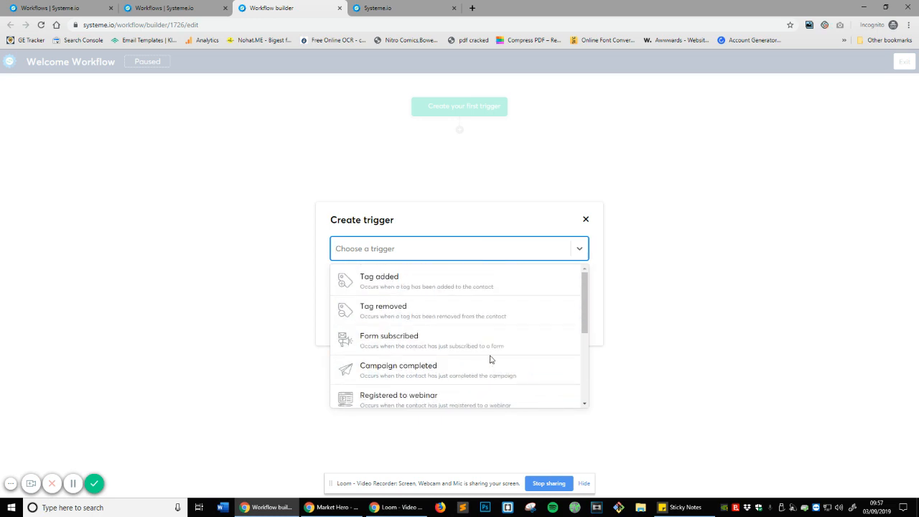
left_click(386, 284)
left_click(406, 282)
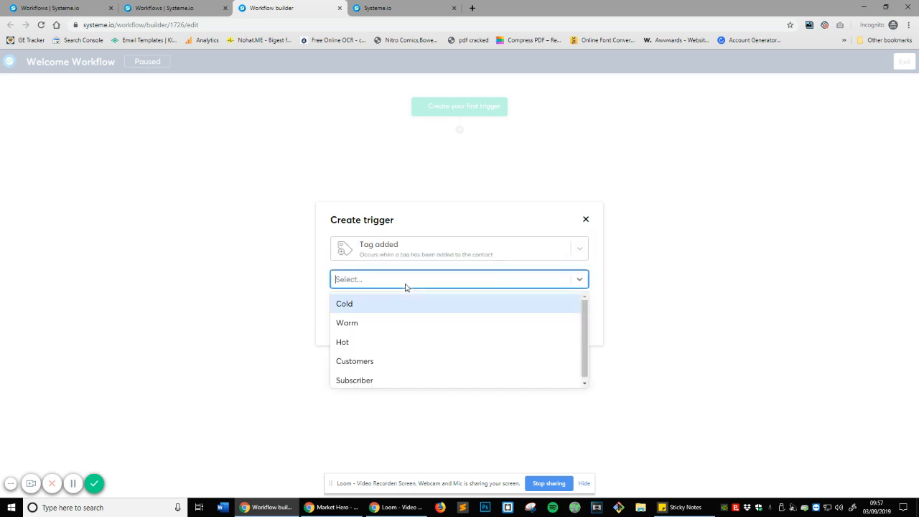
left_click(446, 375)
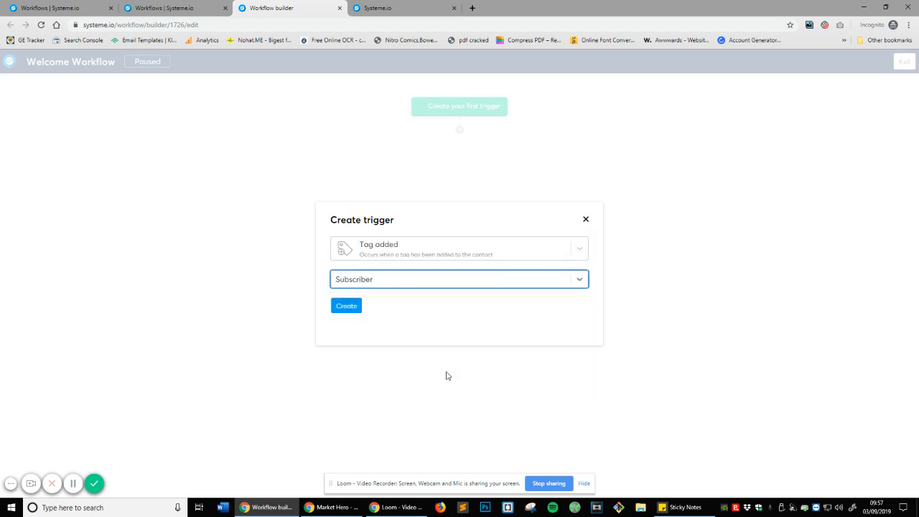
left_click(349, 306)
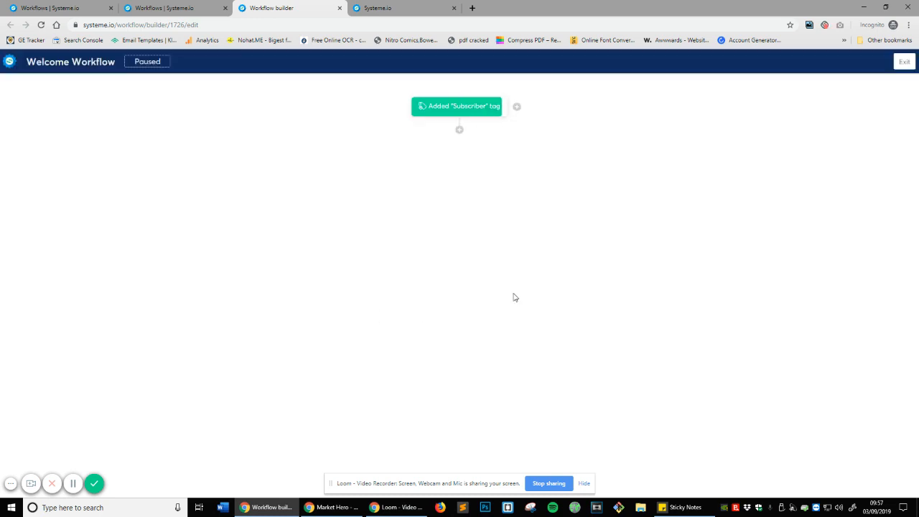
- Add a Subscribe to campaign action for the Welcome campaign below the Subscriber tag trigger
left_click(459, 132)
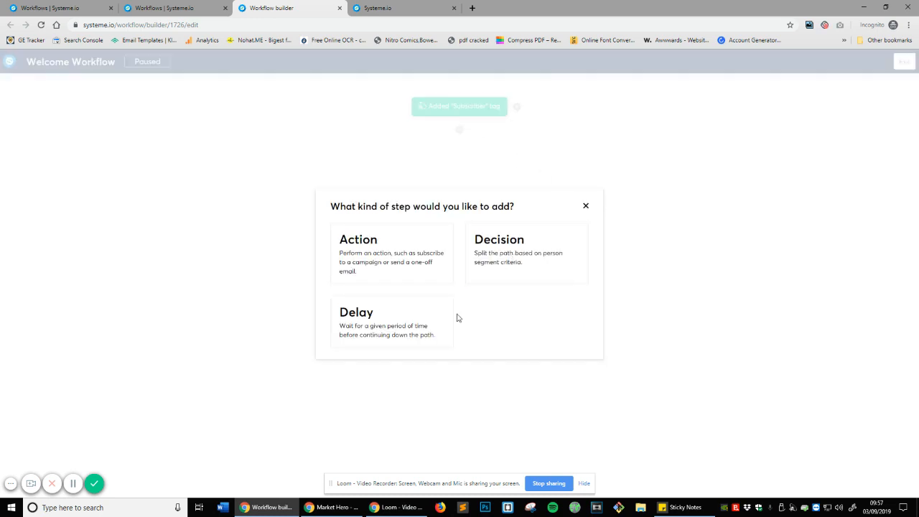
left_click(367, 245)
left_click(416, 245)
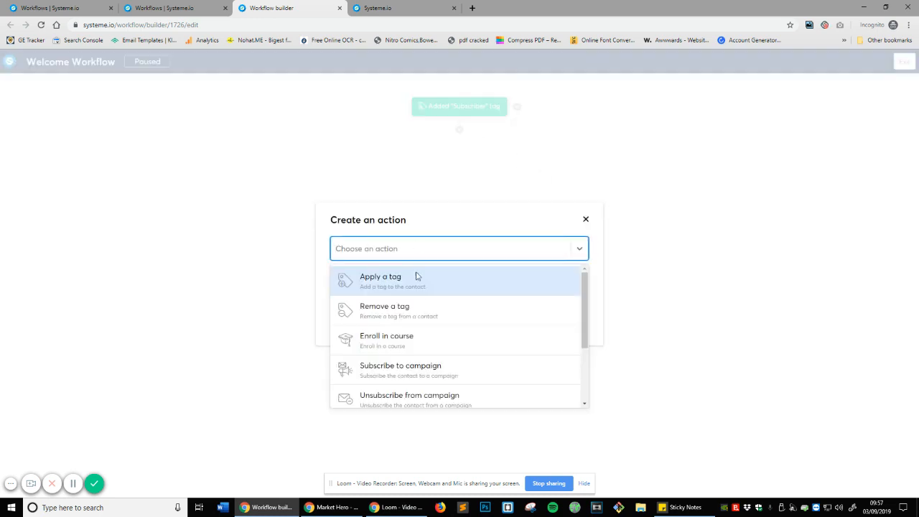
scroll(512, 338, "down", 1)
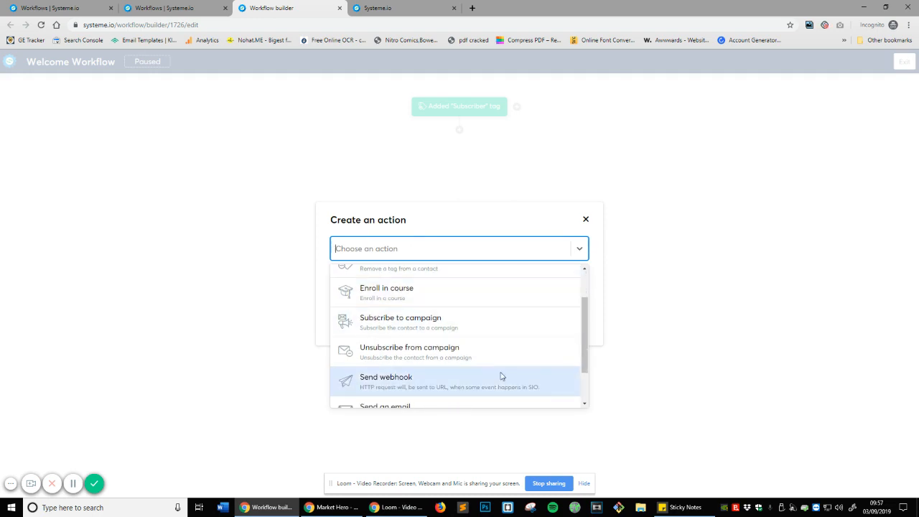
left_click(389, 330)
left_click(374, 279)
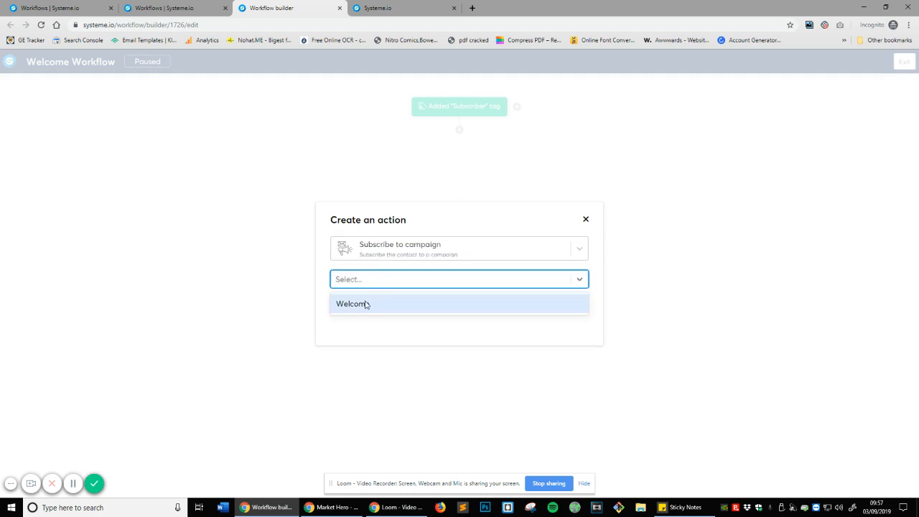
left_click(365, 304)
left_click(347, 309)
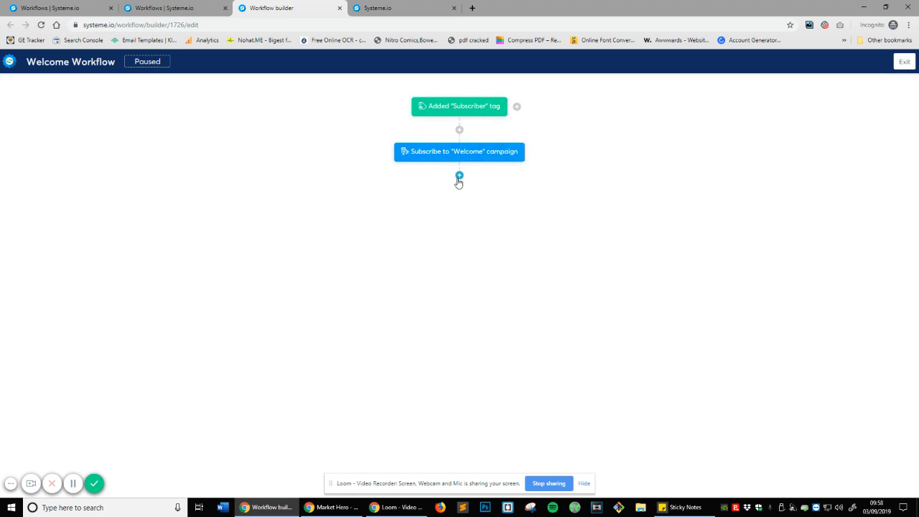
- Add a Send an email action using Email One below the Welcome campaign subscription
left_click(460, 176)
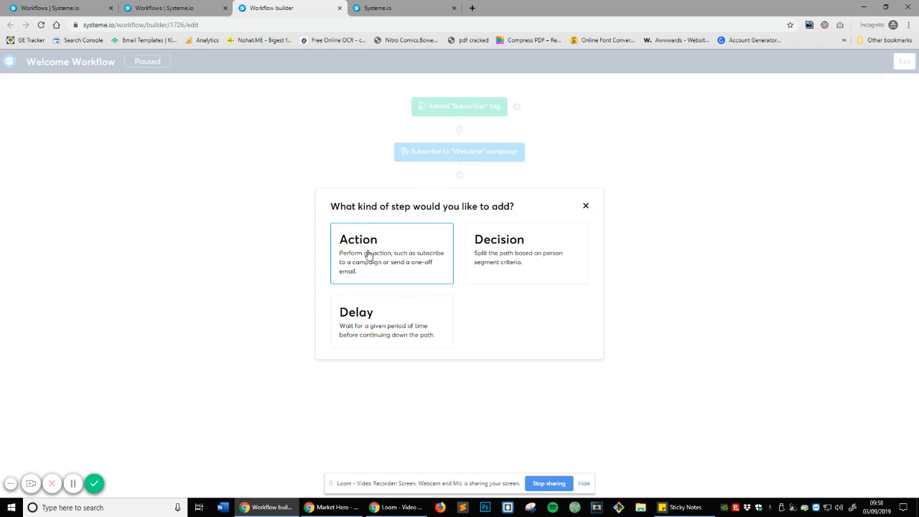
left_click(418, 257)
left_click(404, 252)
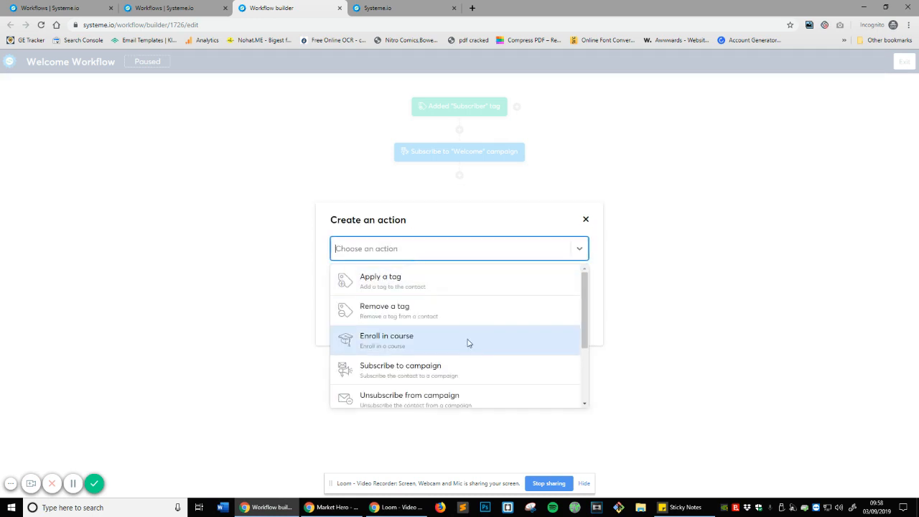
scroll(468, 343, "down", 3)
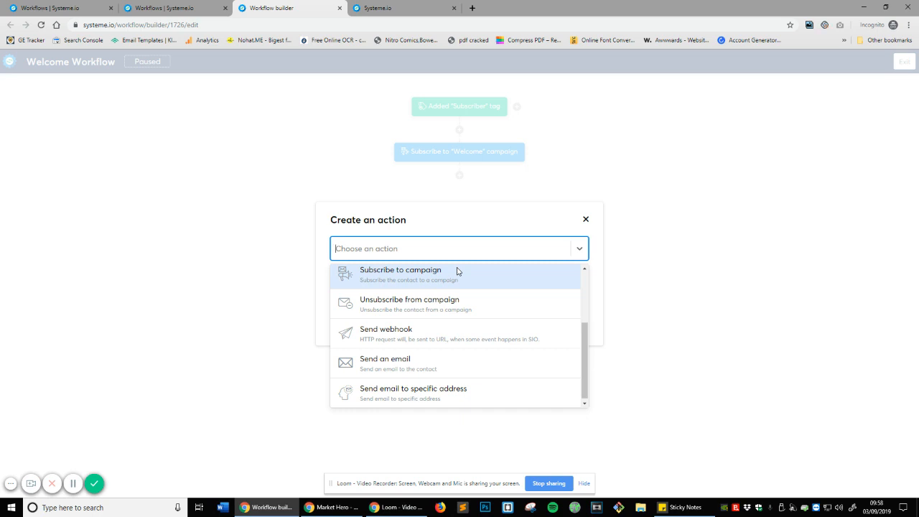
scroll(481, 280, "down", 1)
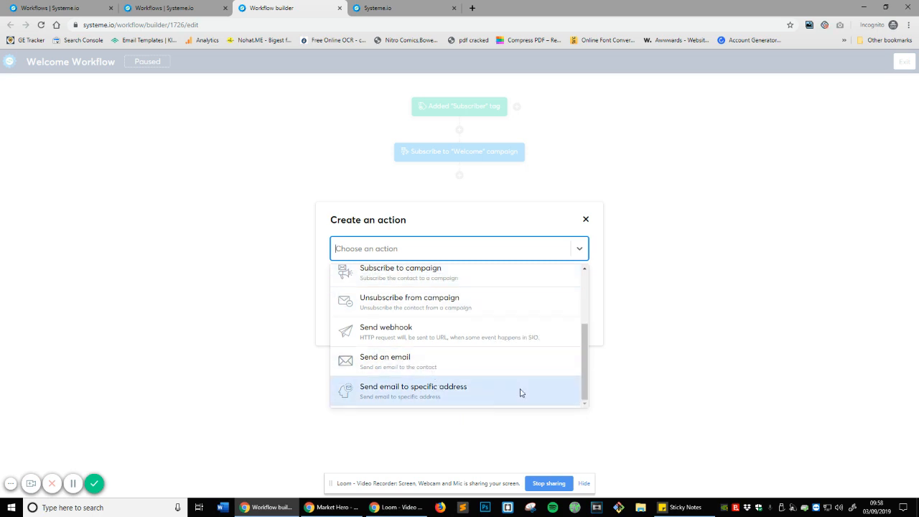
left_click(483, 371)
left_click(396, 276)
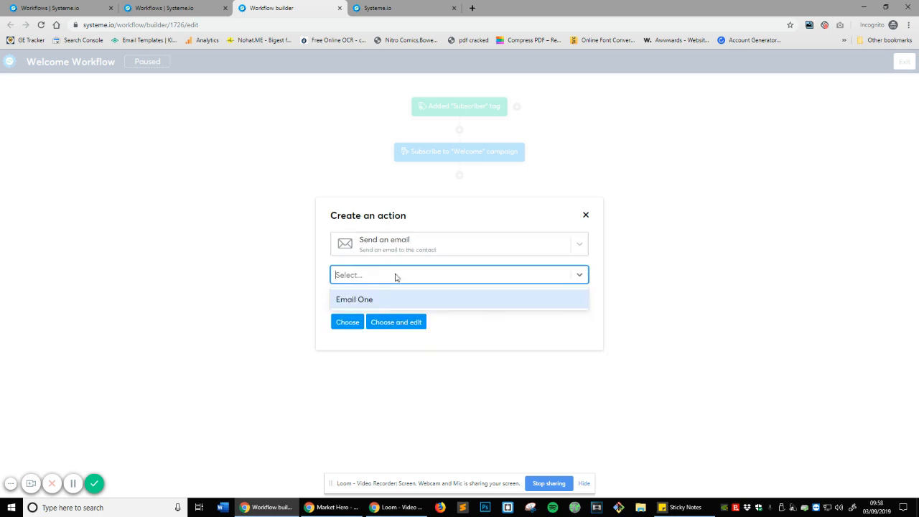
left_click(339, 303)
left_click(352, 323)
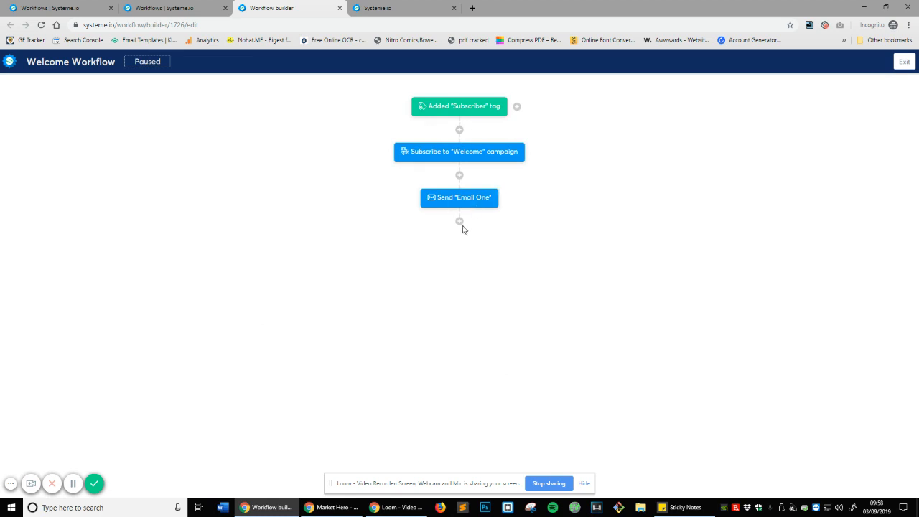
- Add a 1-day delay below the Email One action
left_click(459, 221)
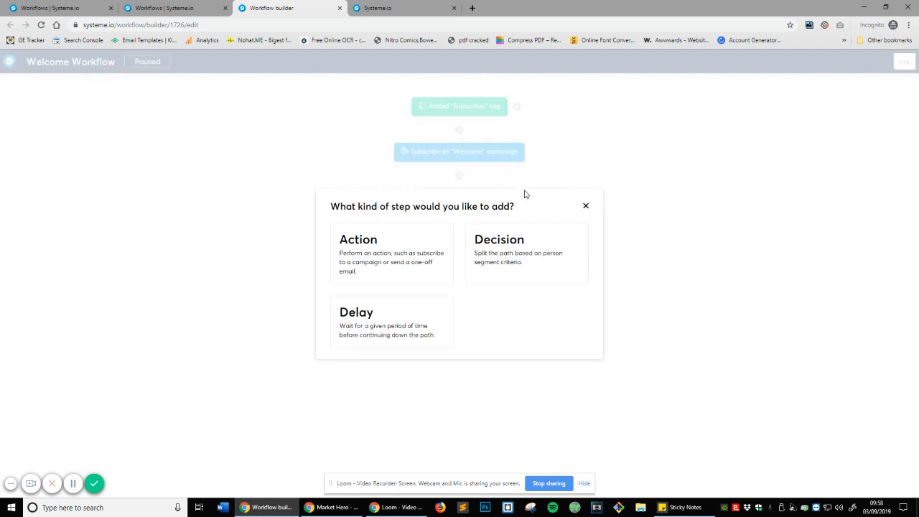
left_click(585, 206)
left_click(459, 224)
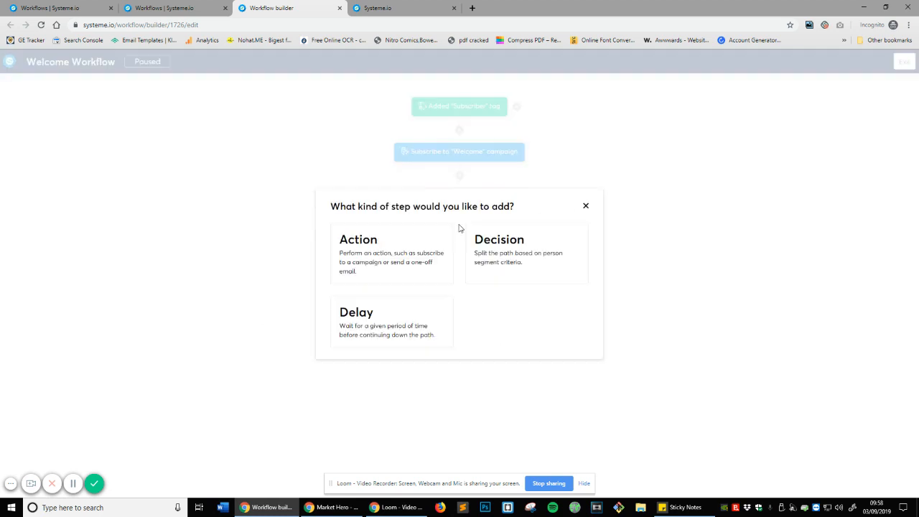
left_click(394, 322)
left_click(468, 271)
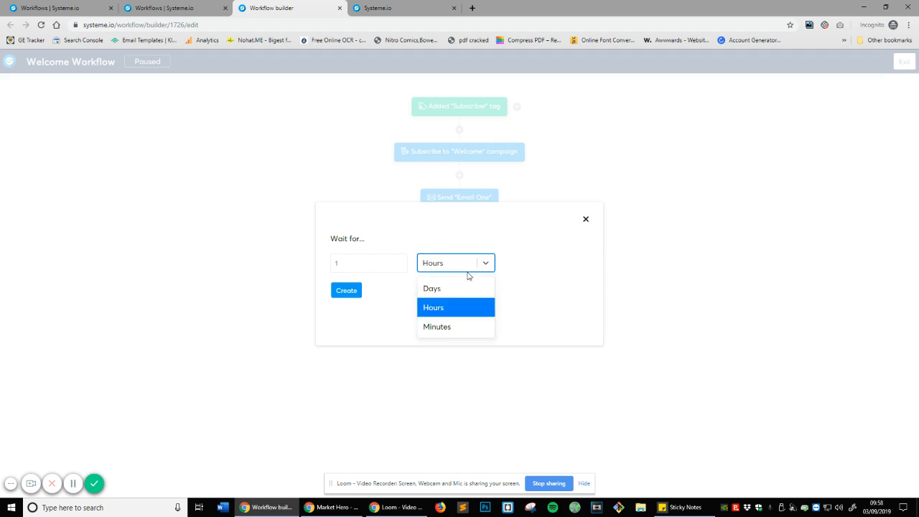
left_click(434, 288)
left_click(347, 291)
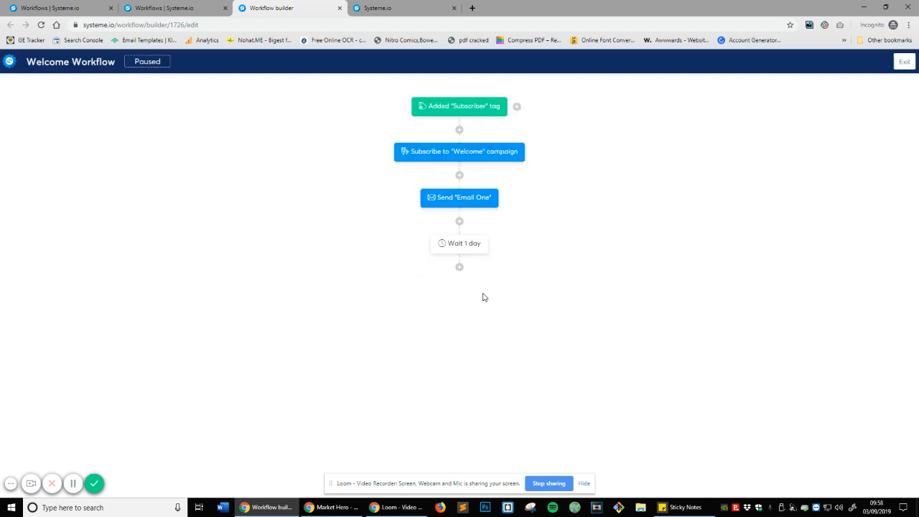
left_click(459, 269)
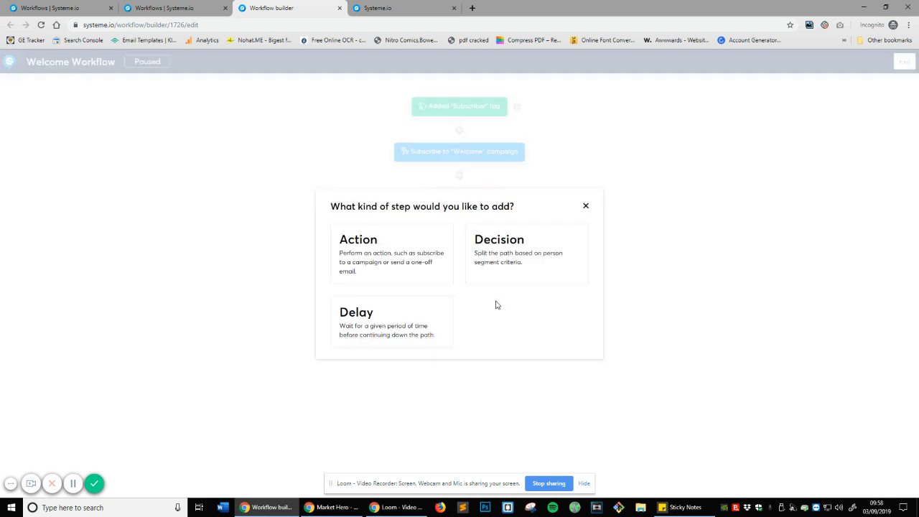
left_click(504, 275)
left_click(400, 220)
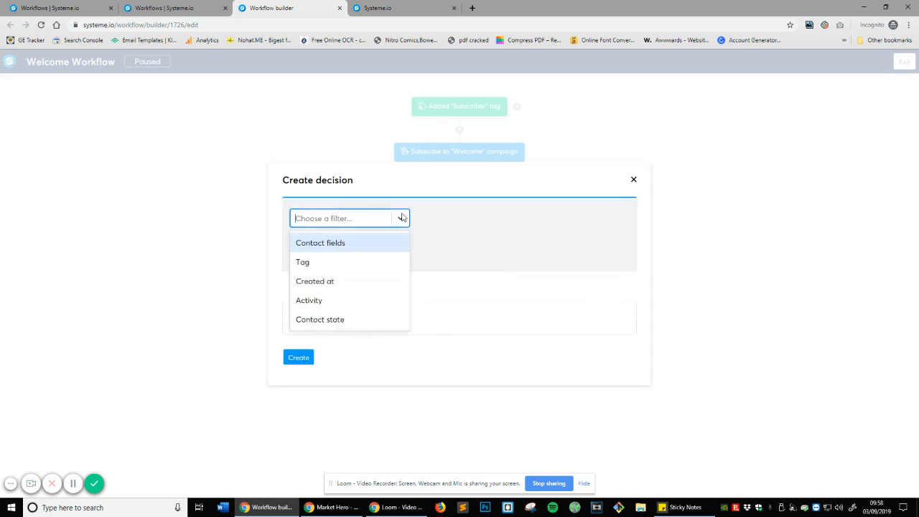
left_click(370, 306)
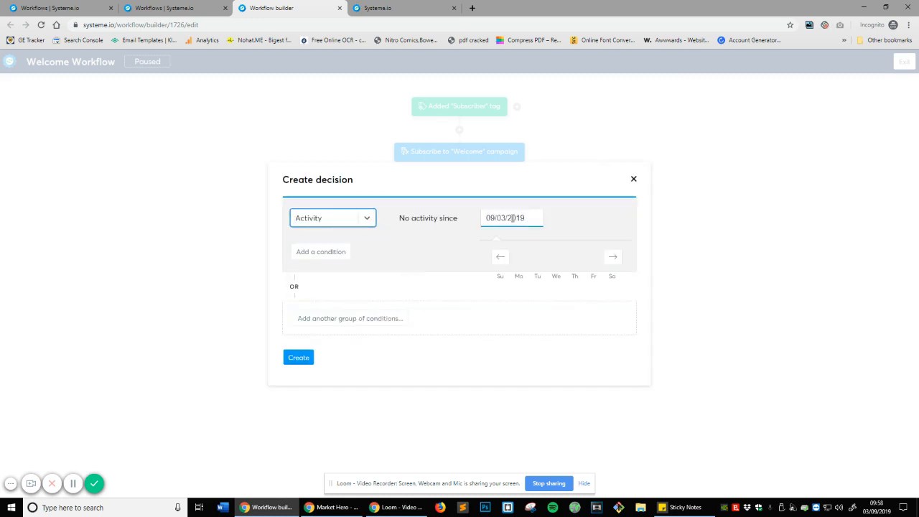
left_click(584, 223)
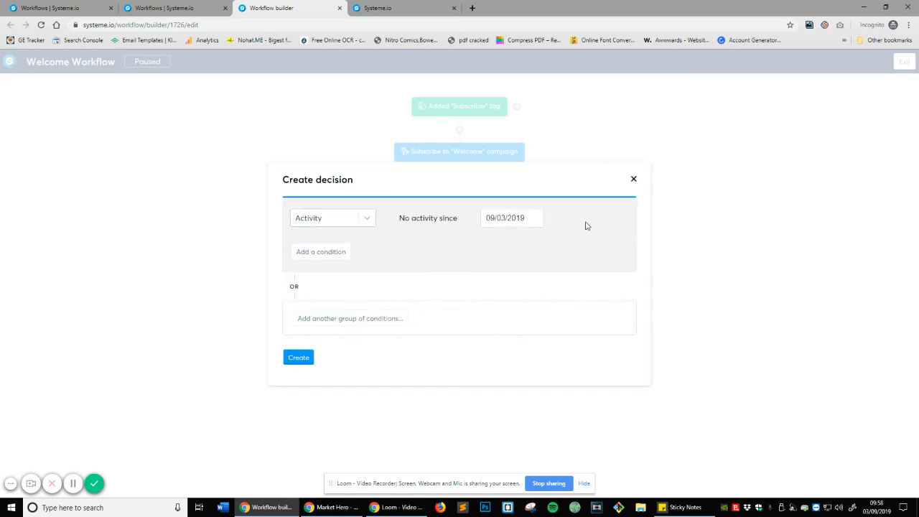
left_click(635, 177)
left_click(453, 265)
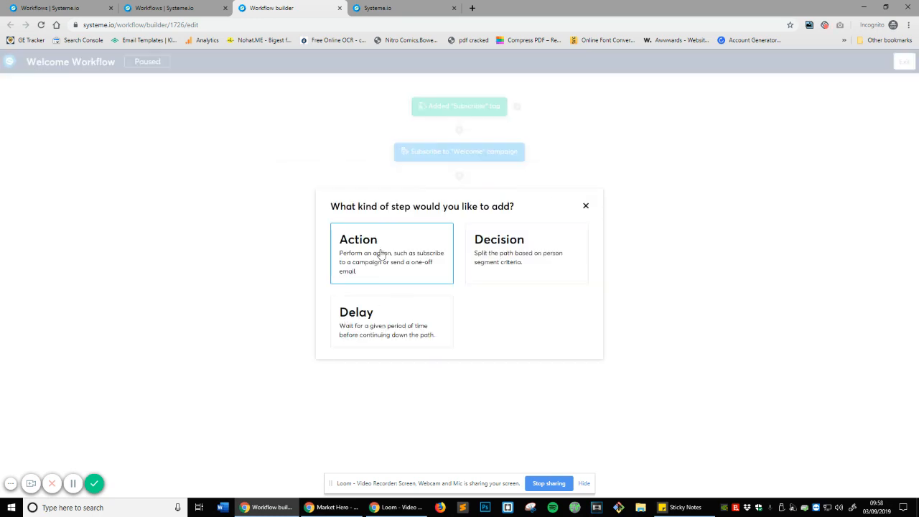
left_click(380, 254)
left_click(449, 253)
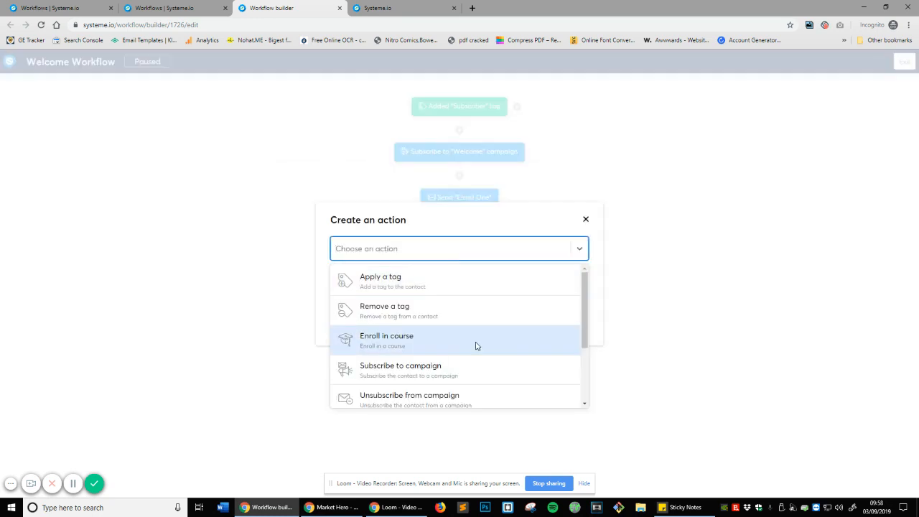
scroll(474, 348, "down", 3)
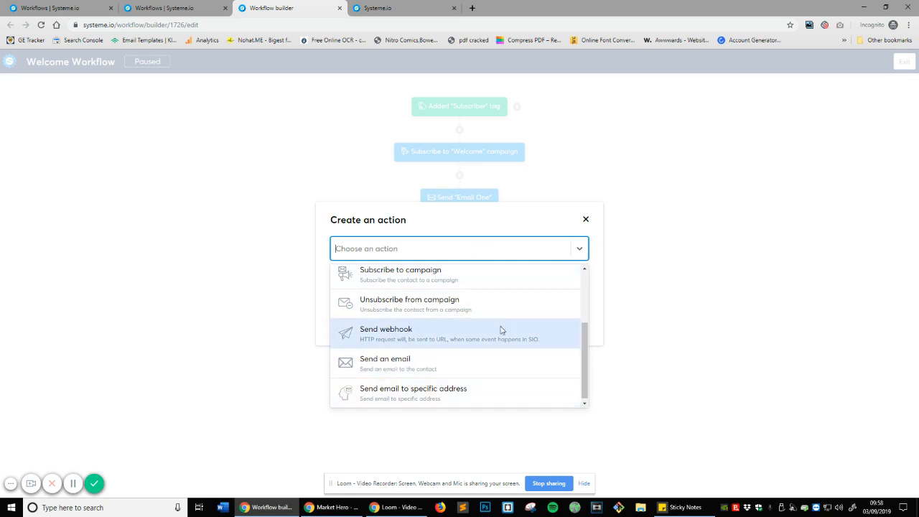
scroll(431, 336, "down", 1)
scroll(560, 376, "up", 3)
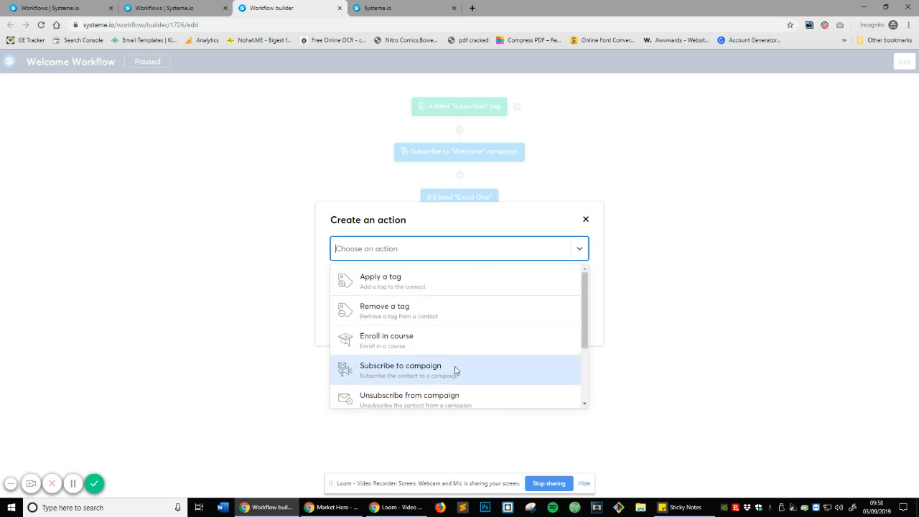
left_click(585, 218)
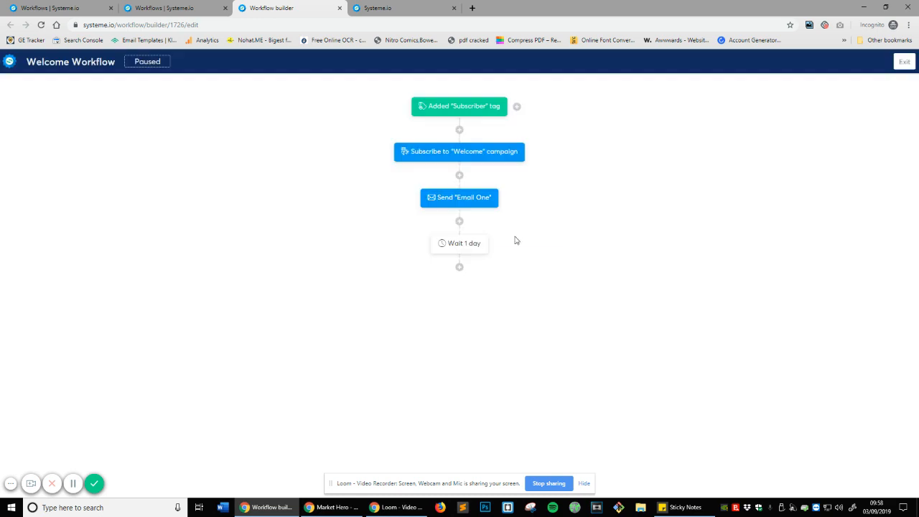
left_click(516, 106)
left_click(564, 249)
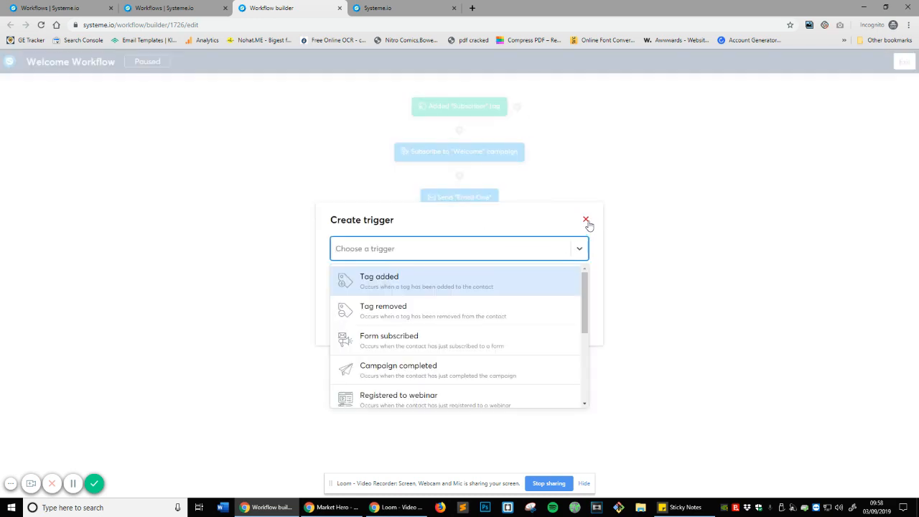
left_click(585, 219)
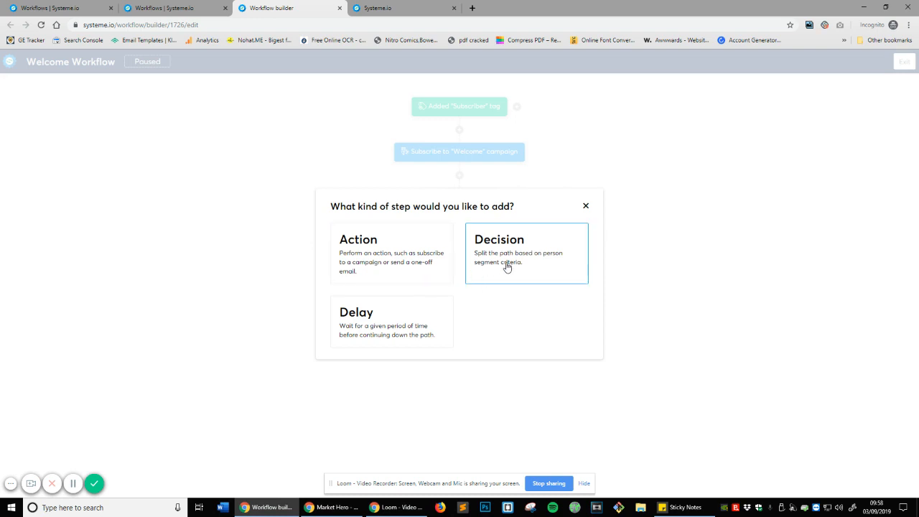
left_click(389, 253)
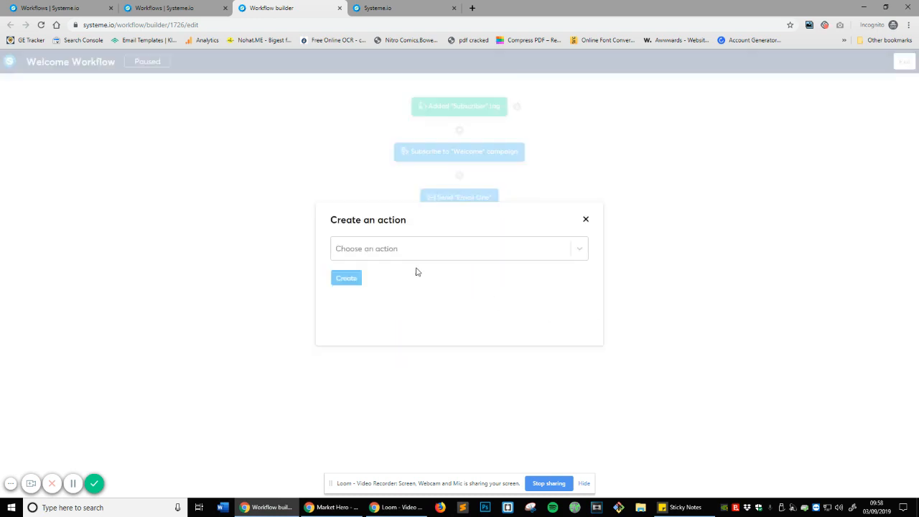
left_click(433, 256)
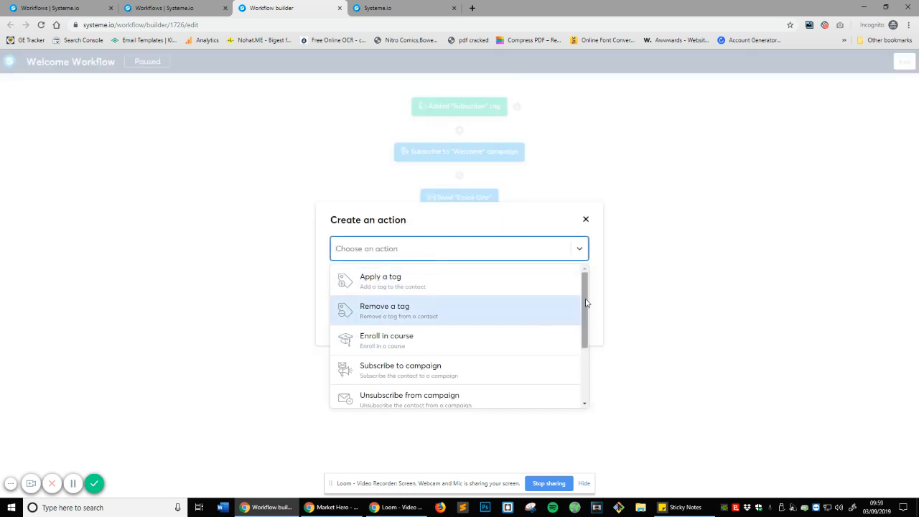
left_click_drag(584, 307, 596, 359)
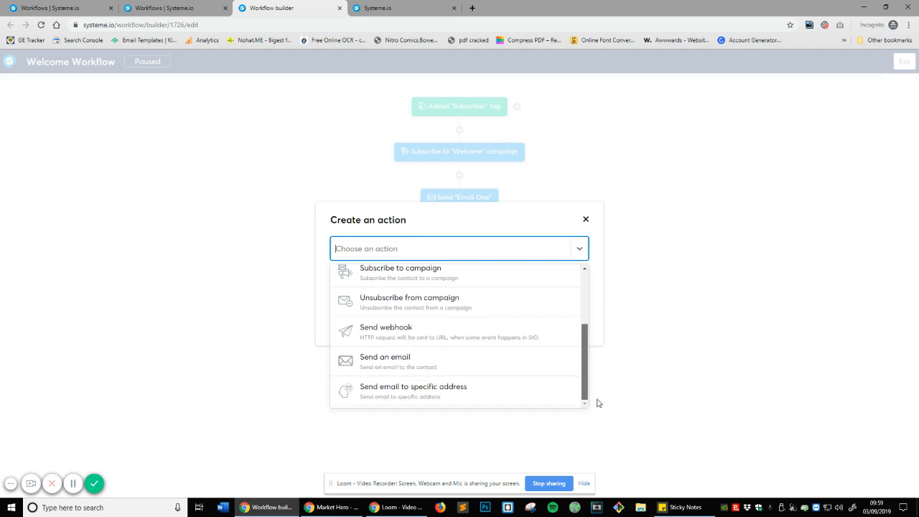
left_click(605, 260)
left_click(586, 219)
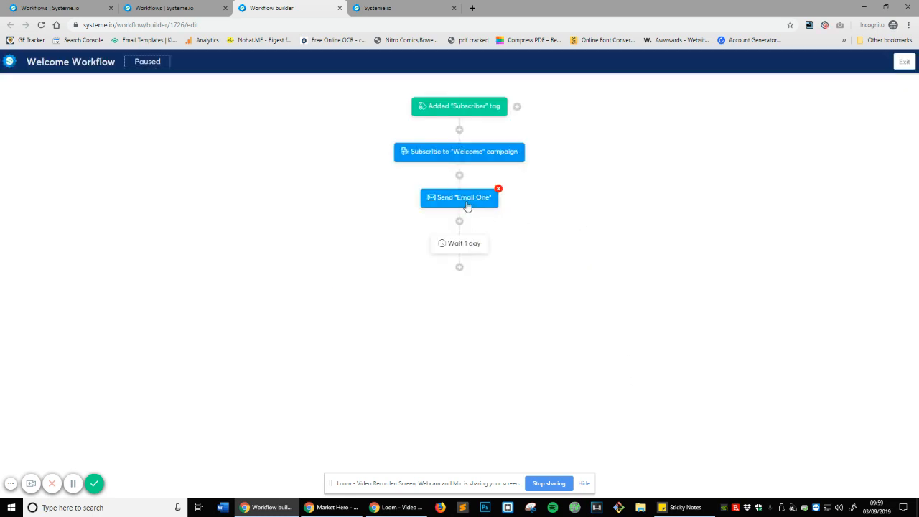
left_click(467, 201)
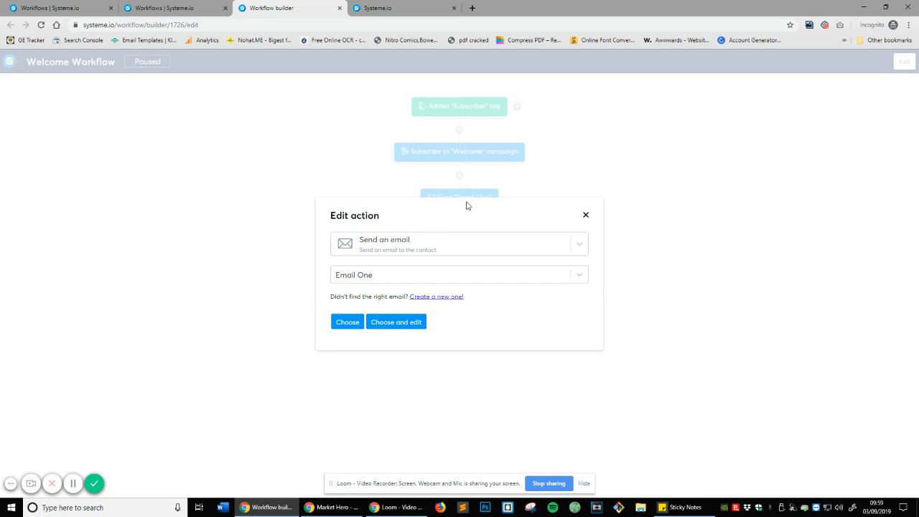
left_click(587, 217)
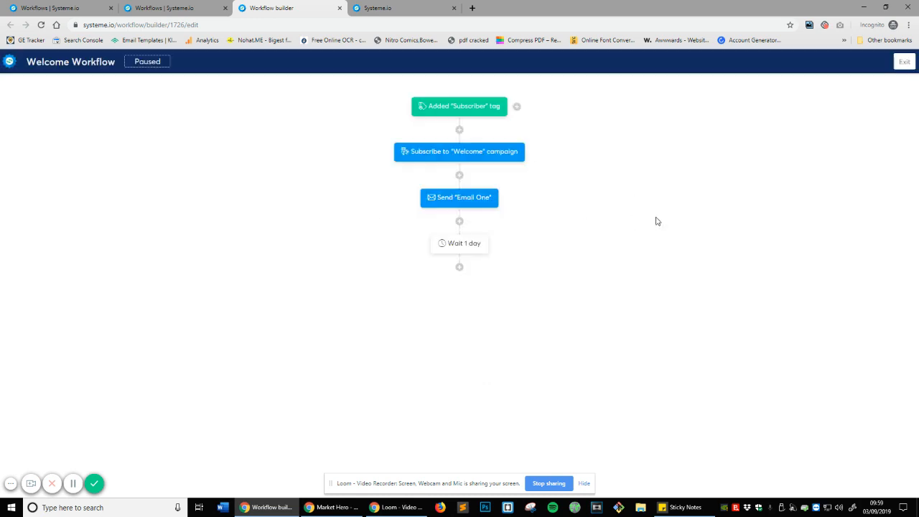
- Add a second Send an email action using Email One below the 1-day delay
left_click(460, 268)
left_click(423, 267)
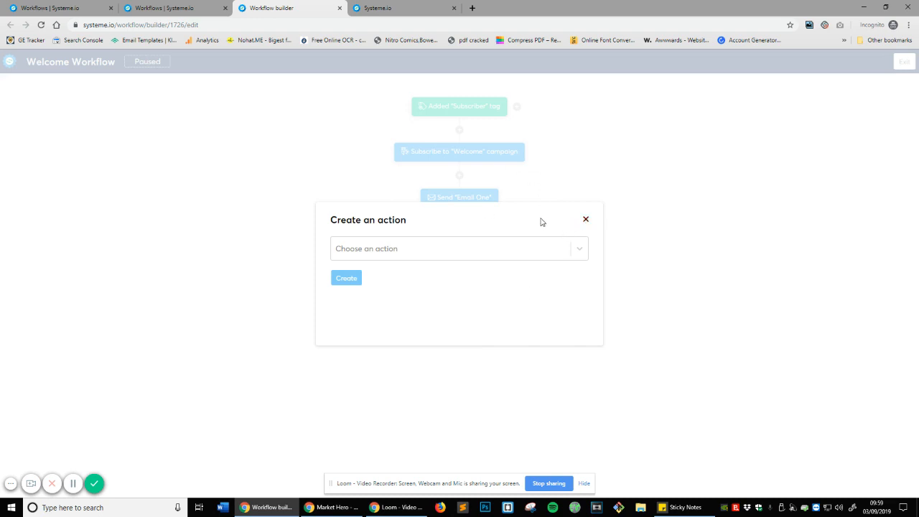
left_click(417, 252)
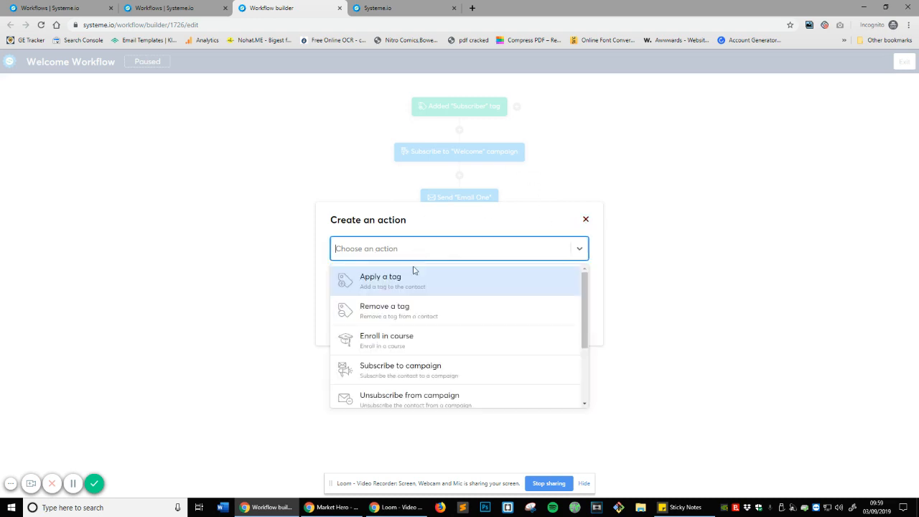
scroll(415, 303, "down", 3)
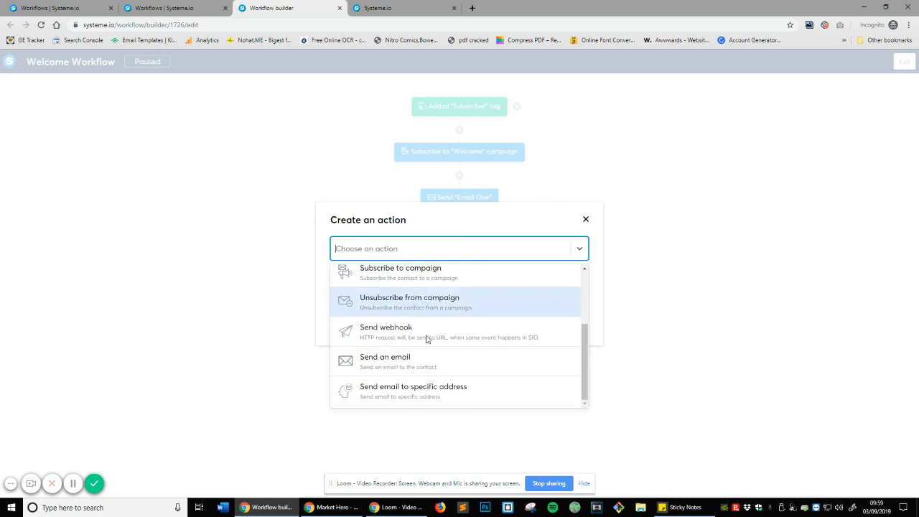
left_click(480, 366)
left_click(393, 280)
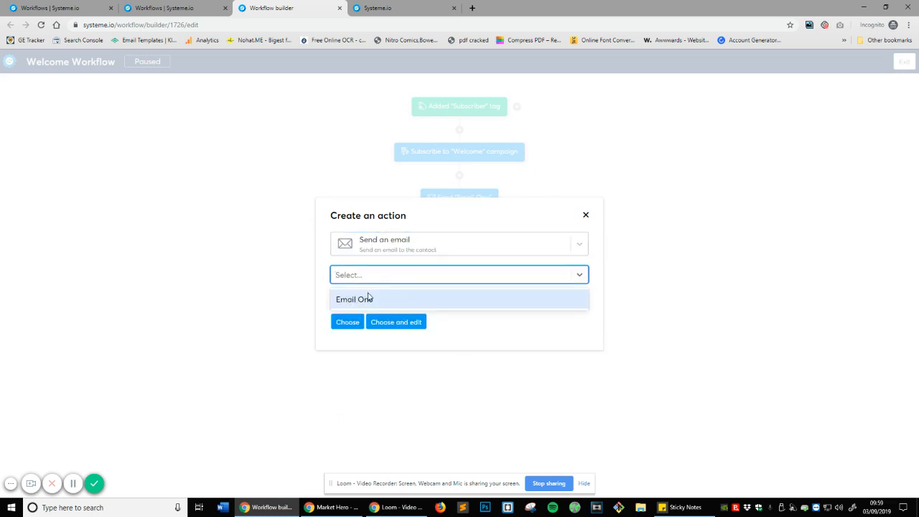
left_click(390, 302)
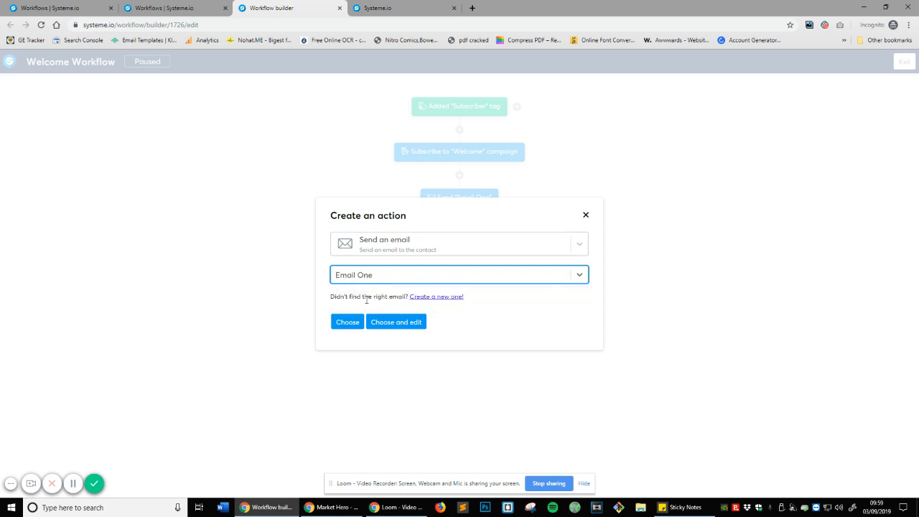
left_click(347, 321)
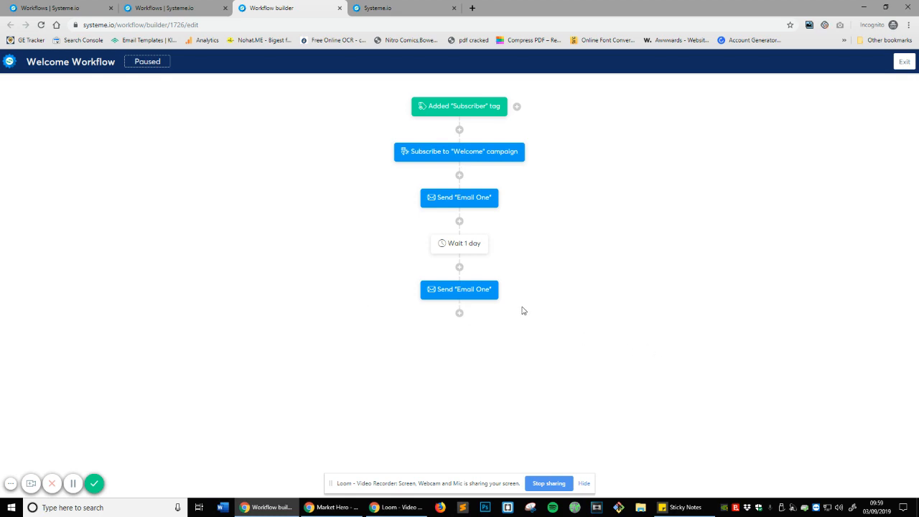
- Exit the workflow builder and activate the Welcome Workflow in the workflow list
left_click(903, 62)
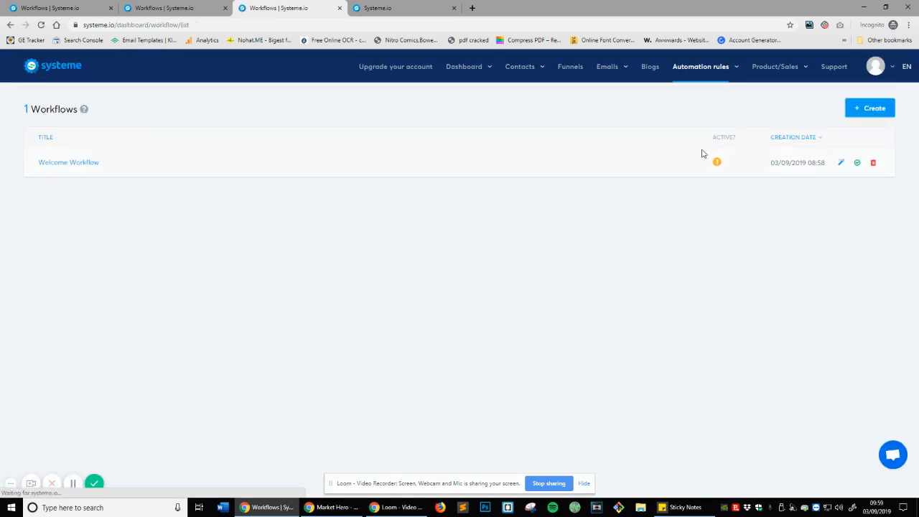
left_click(856, 163)
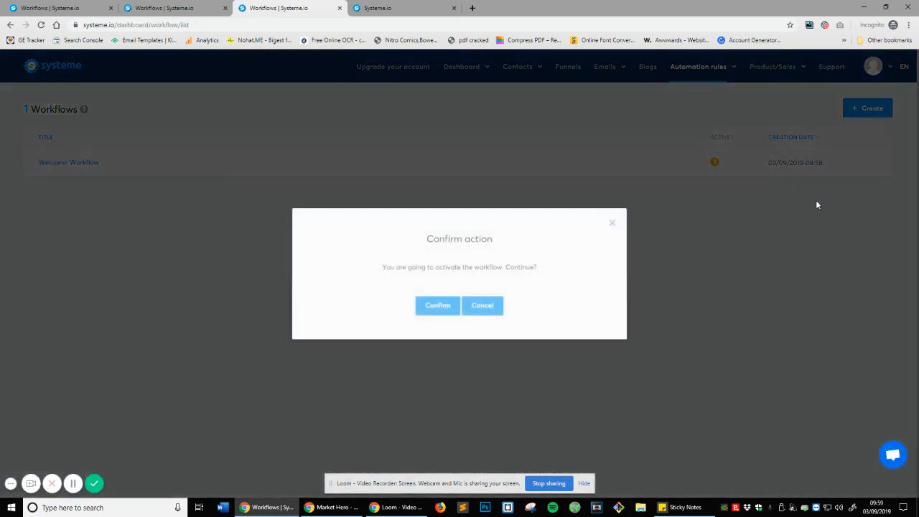
left_click(436, 307)
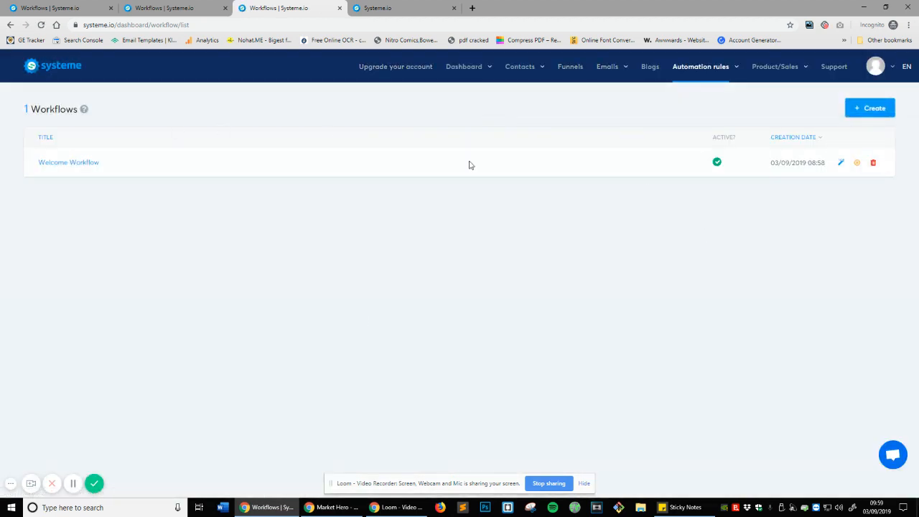
mouse_move(682, 68)
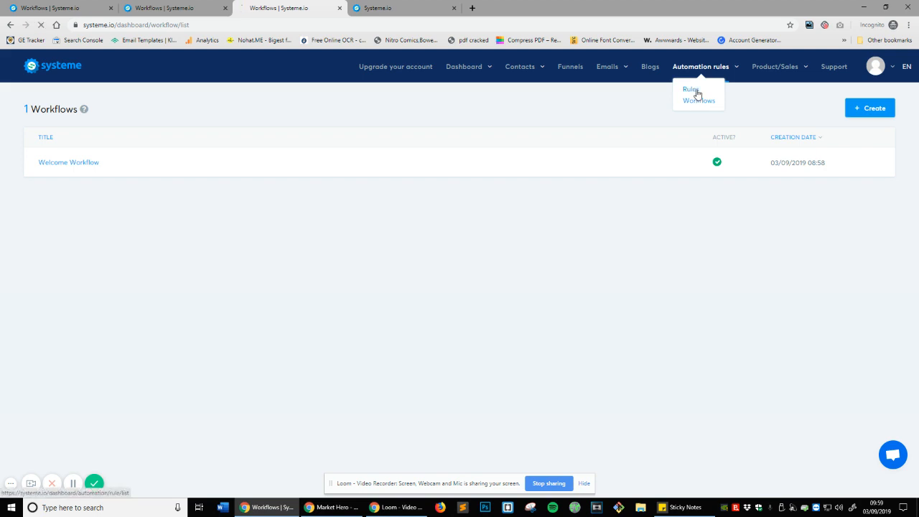
left_click(692, 90)
left_click(689, 106)
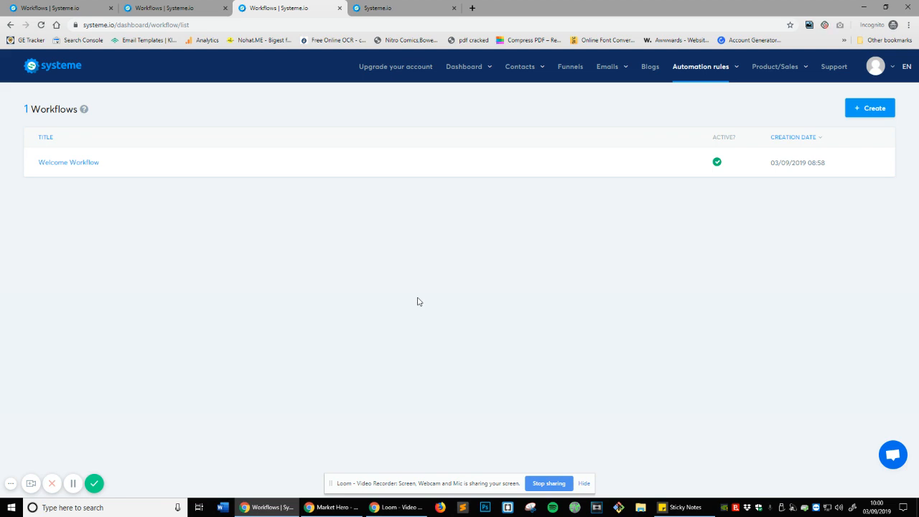
left_click(864, 108)
left_click(603, 96)
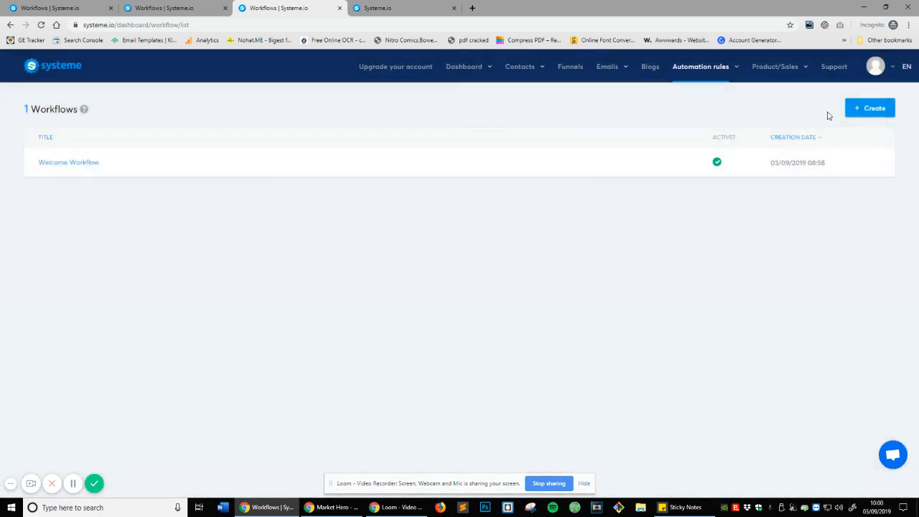